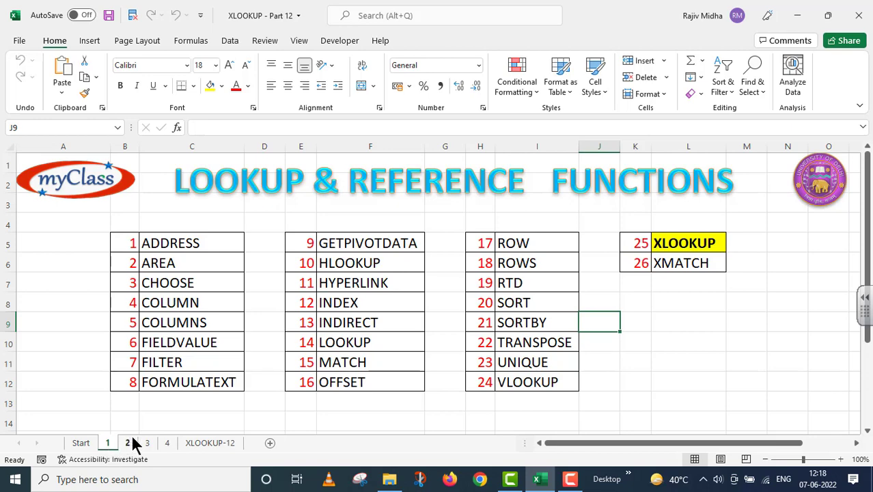
On the XLOOKUP-12 sheet, enter =XLOOKUP(G3,B3:B16,A3:A16) in cell G4 to find the first Production name.
click(128, 444)
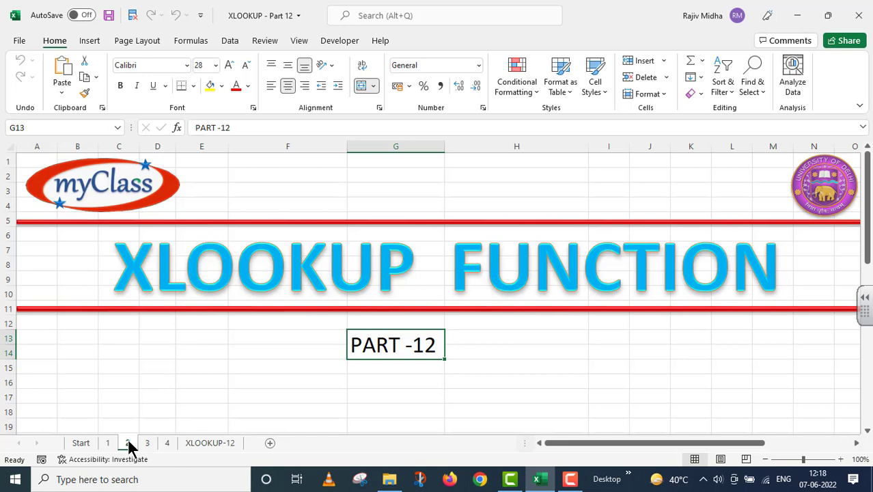
click(209, 443)
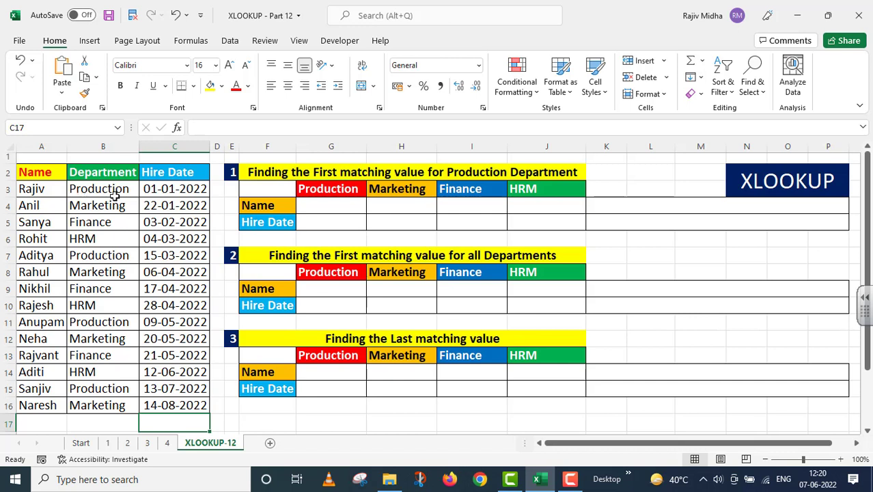
double_click(309, 204)
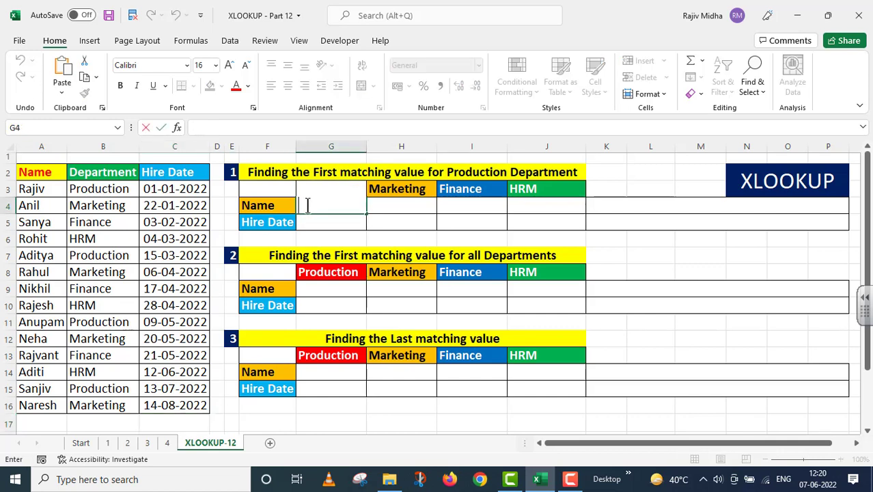
text(=XLOOKU)
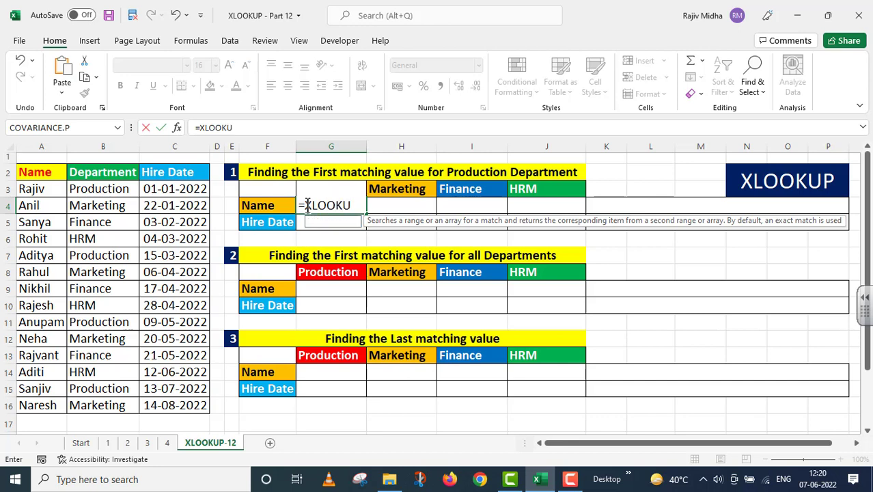
text(P()
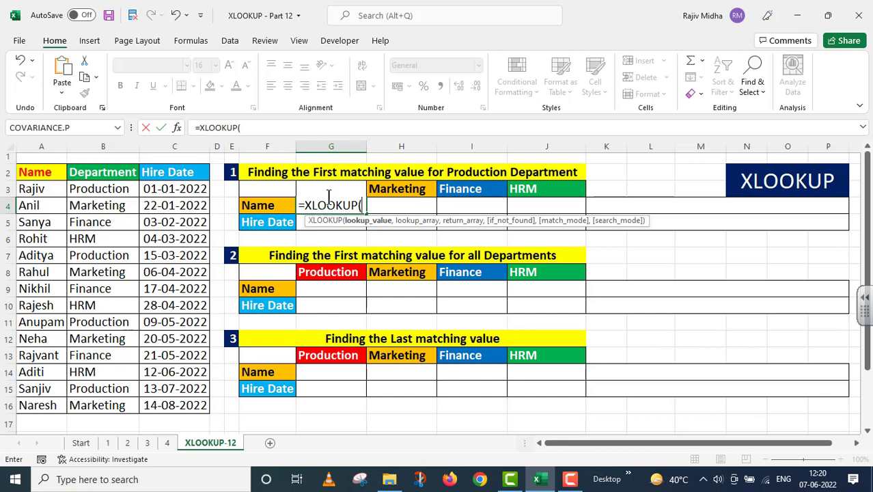
text(G)
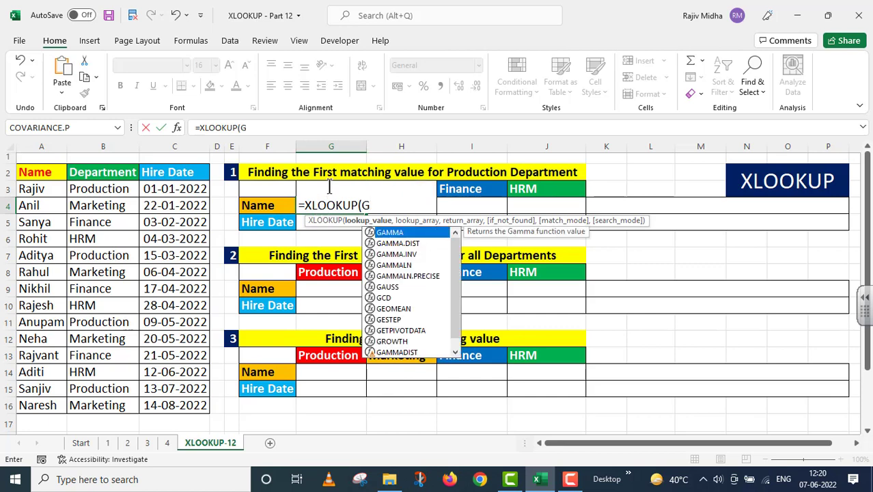
text(3)
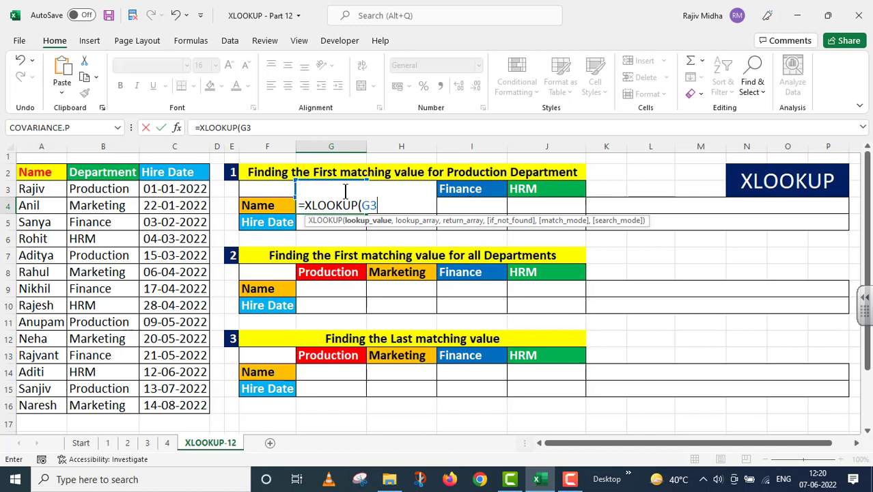
text(,)
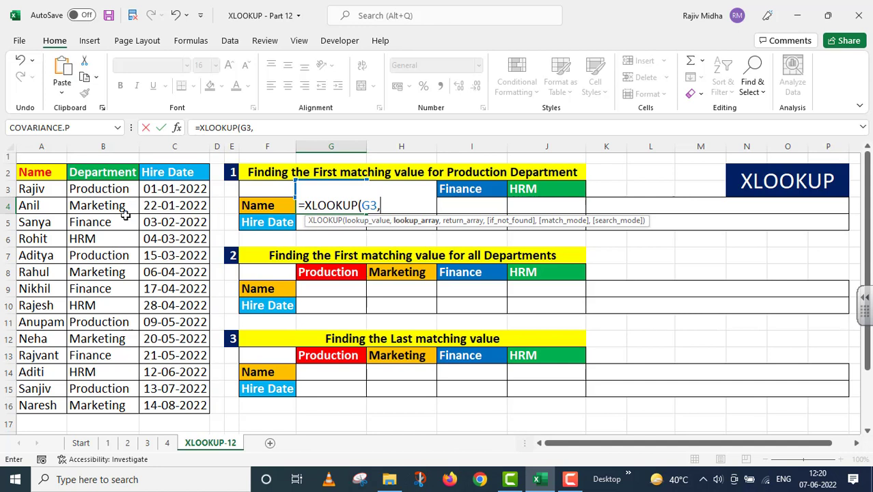
drag(102, 189, 103, 406)
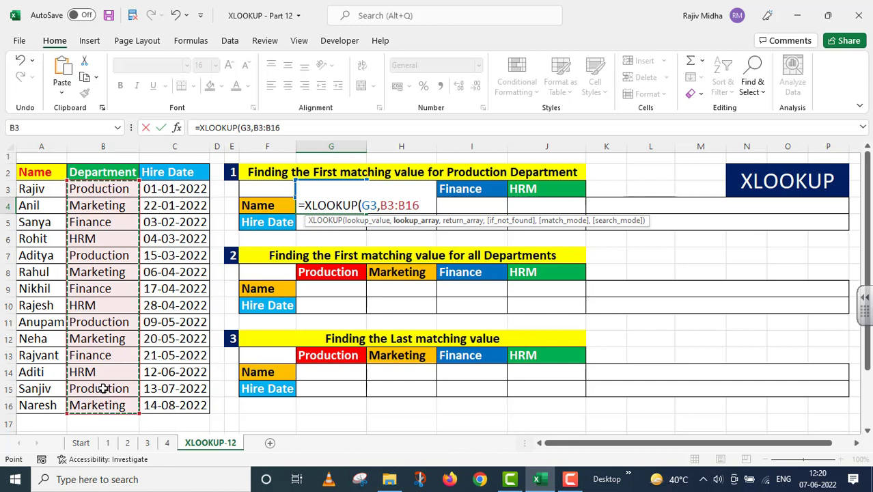
text(,)
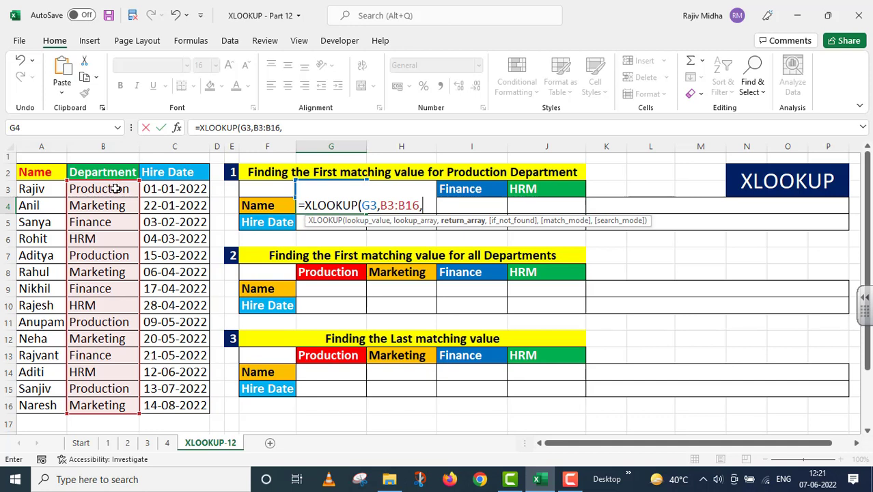
drag(52, 189, 66, 408)
text())
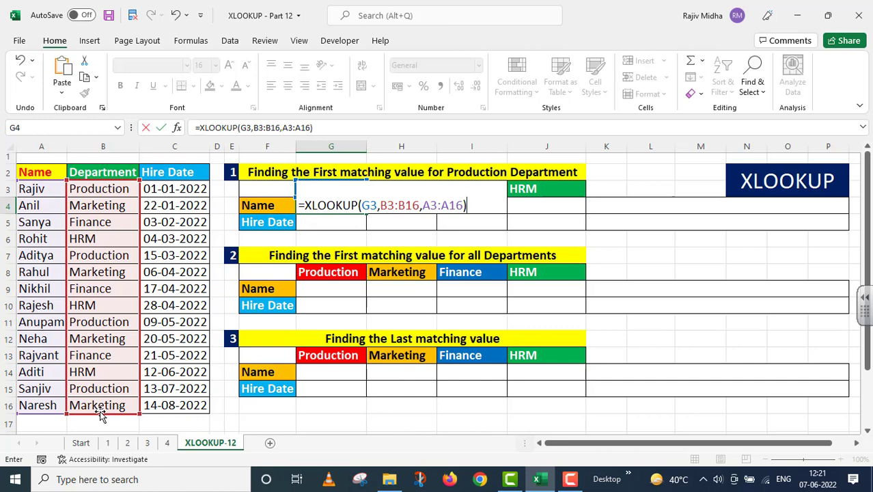
key(Return)
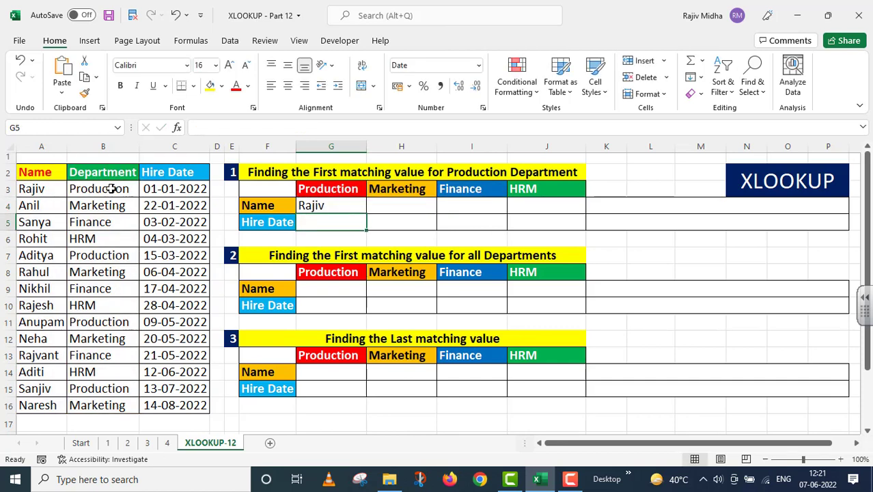
Copy the formula text from G4 into K4 as plain text, prefixed with an apostrophe.
click(331, 203)
click(321, 128)
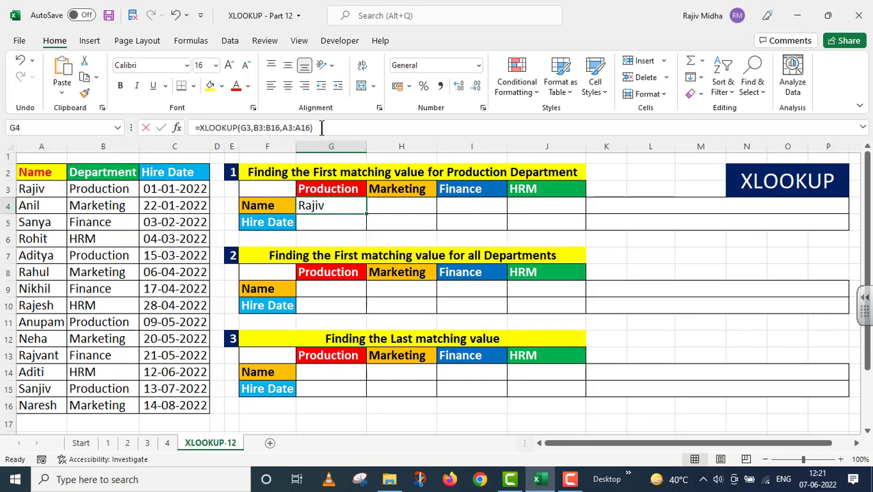
drag(321, 128, 191, 128)
key(ctrl+c)
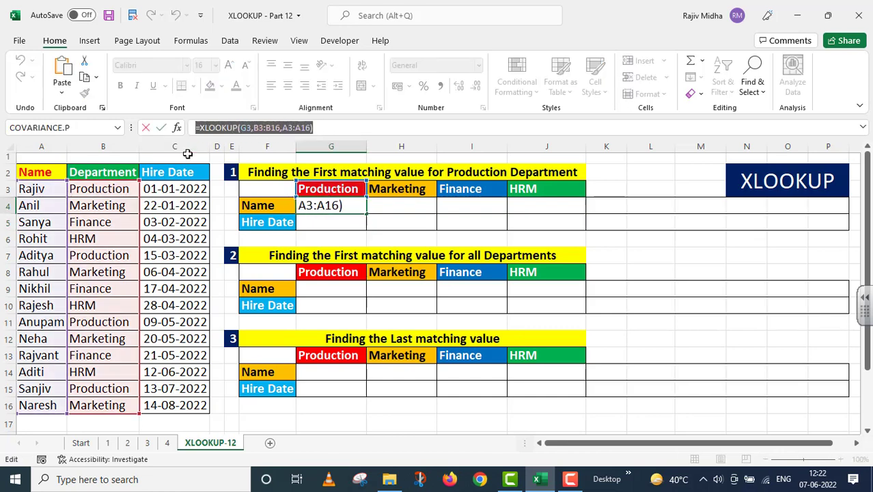
key(Return)
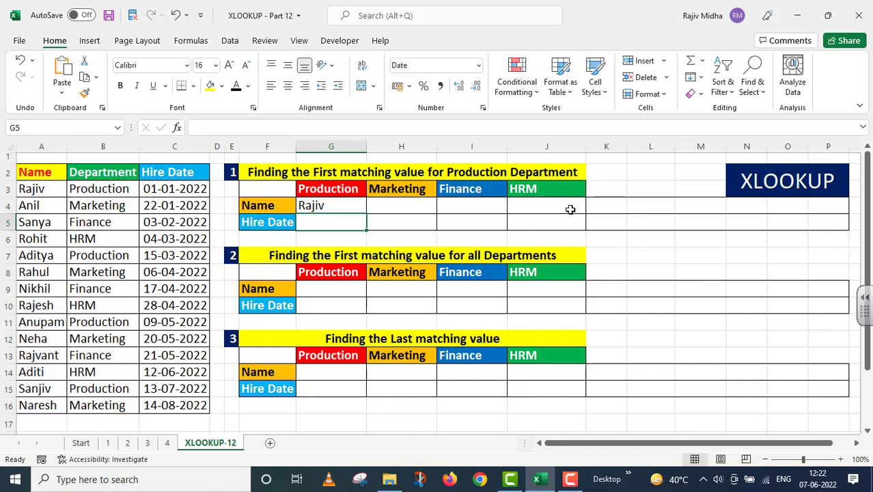
double_click(594, 200)
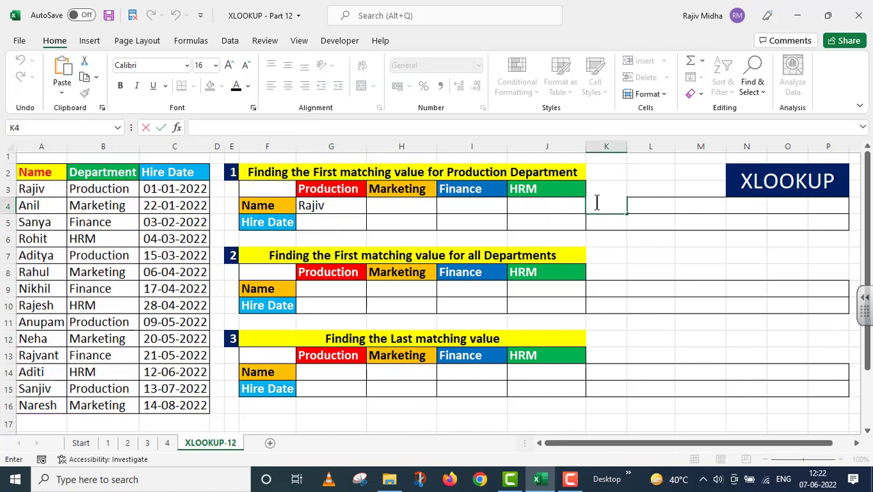
key(ctrl+v)
click(591, 205)
text(')
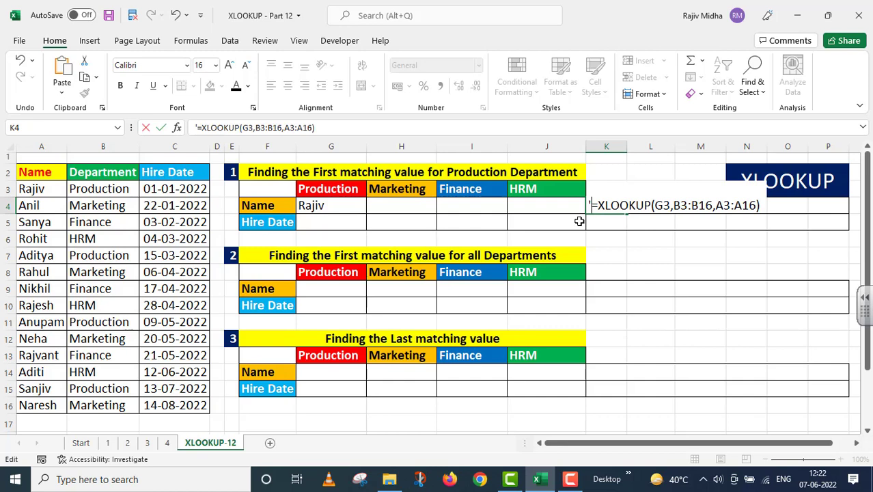
Enter =XLOOKUP(G3,B3:B16,C3:C16) in cell G5 to find the first Production hire date.
click(333, 223)
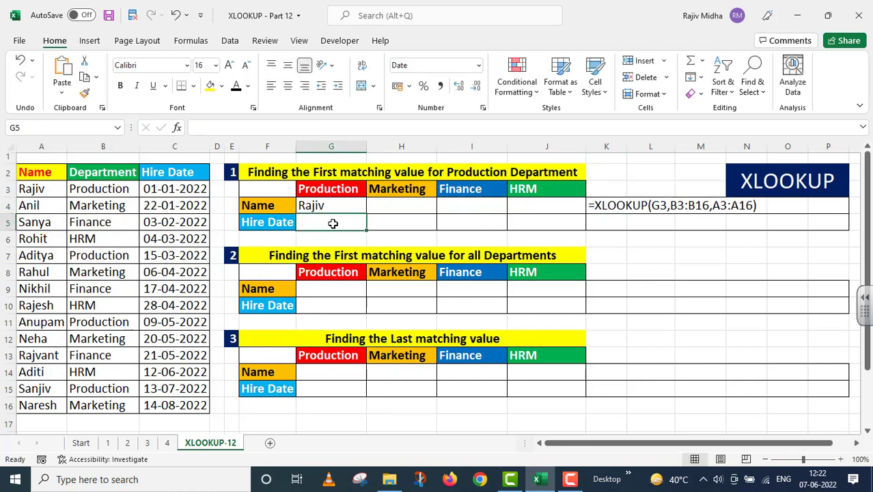
text(=XLO)
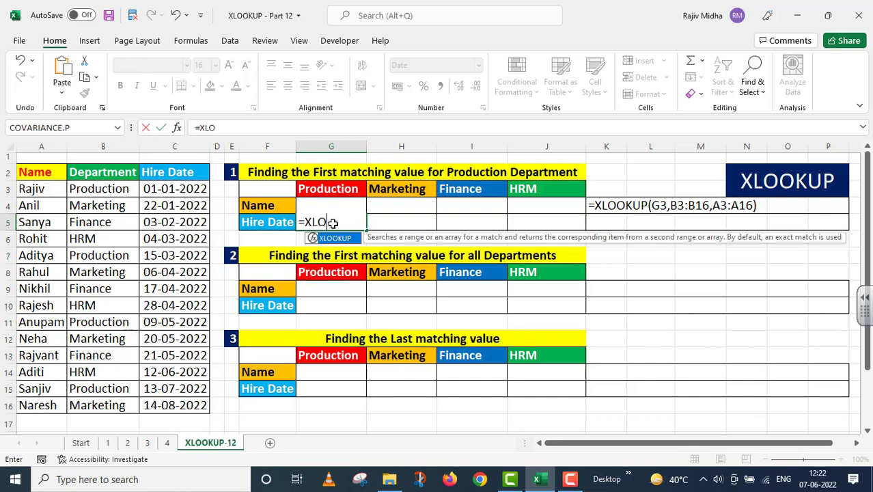
text(OKUP()
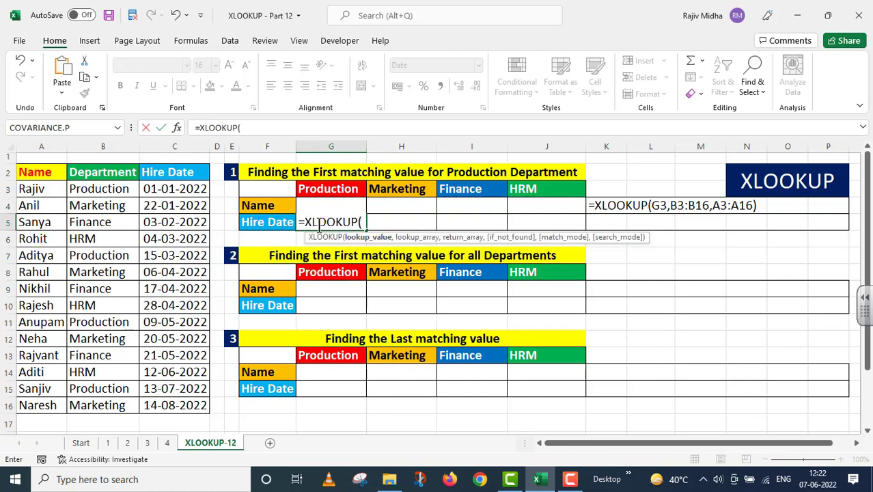
click(327, 191)
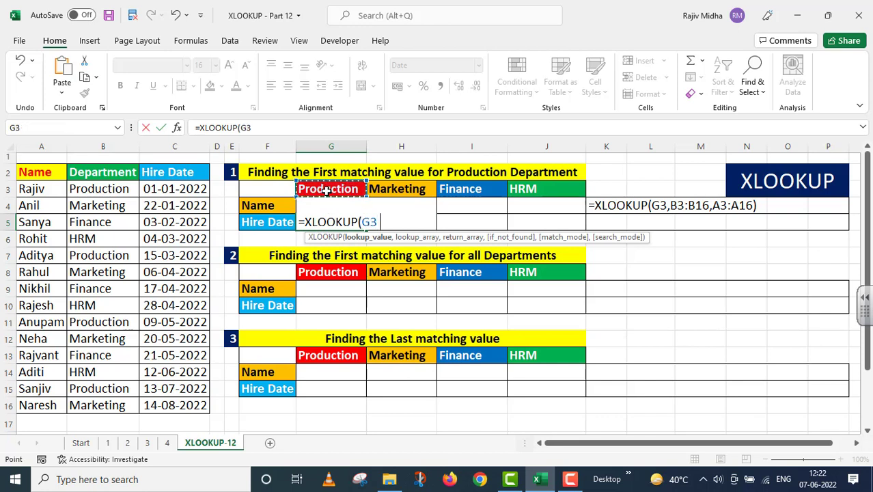
text(,)
drag(92, 190, 94, 390)
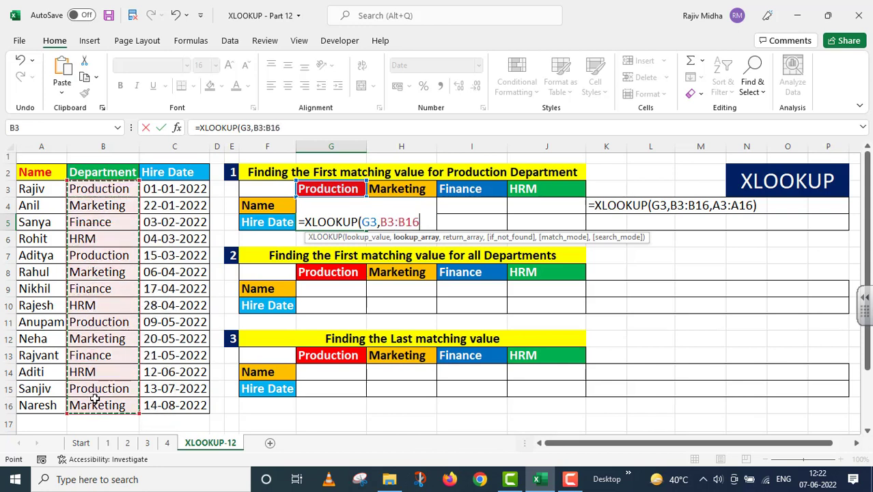
text(,)
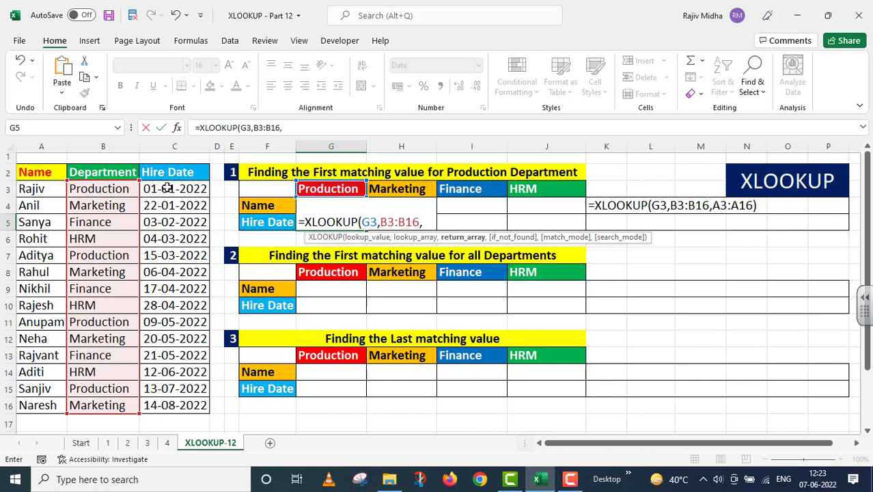
drag(169, 190, 172, 401)
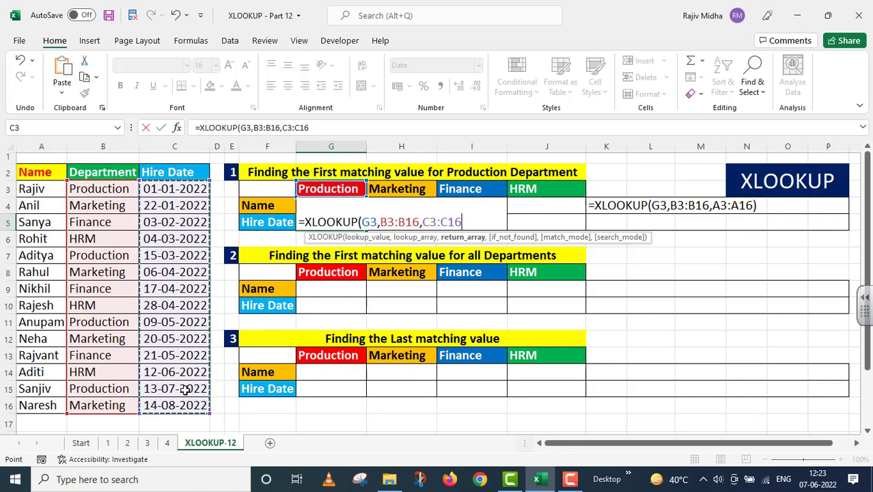
text())
key(Return)
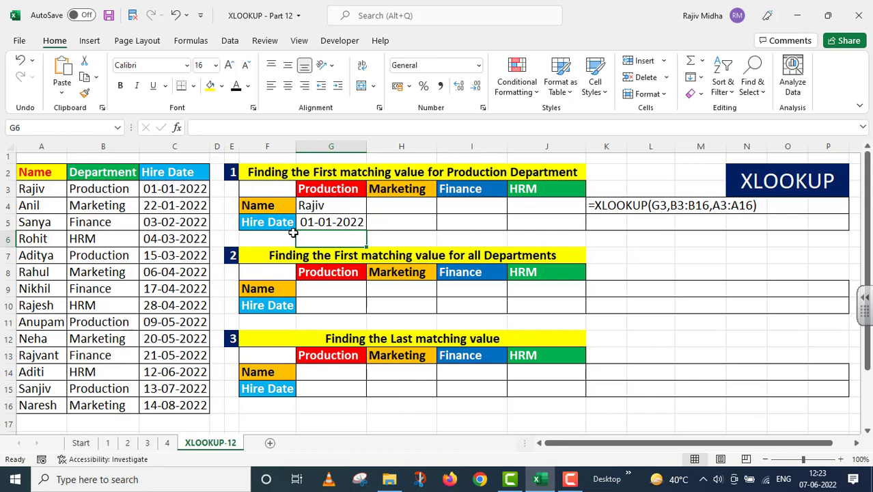
Copy the formula text from G5 into K5 as plain text, prefixed with an apostrophe.
click(351, 225)
drag(313, 127, 194, 129)
key(ctrl+c)
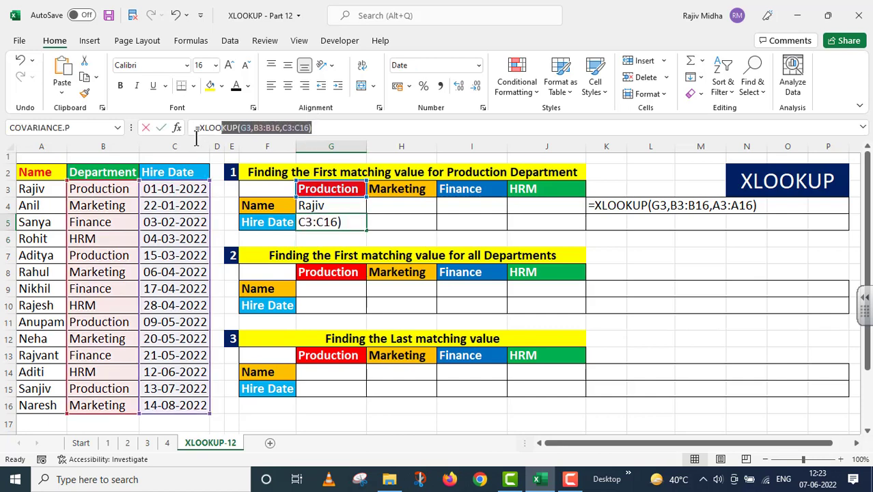
key(Escape)
double_click(599, 220)
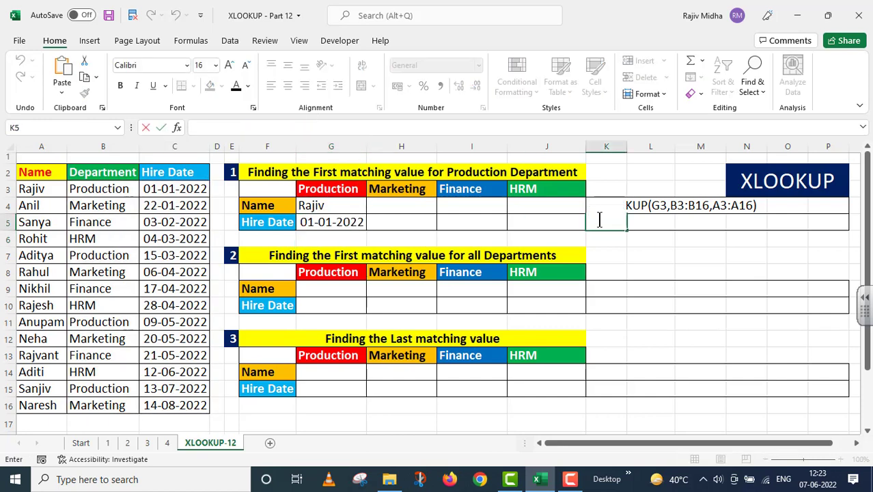
key(ctrl+v)
click(587, 221)
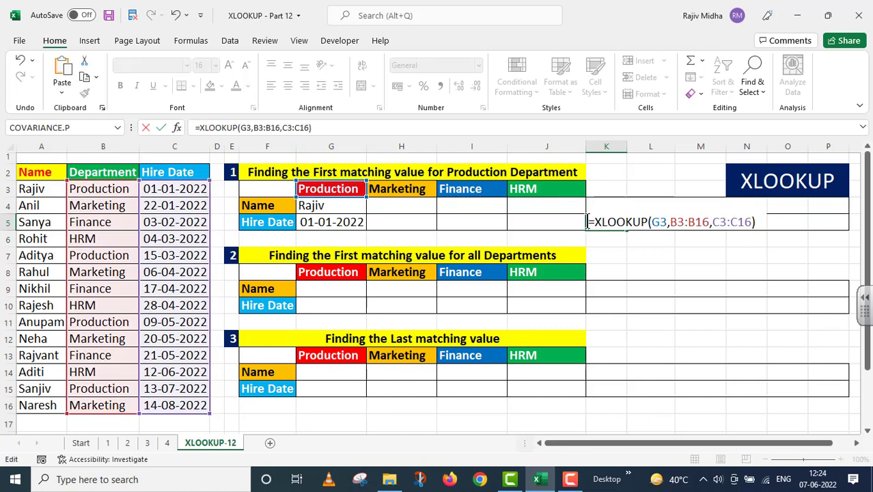
text(')
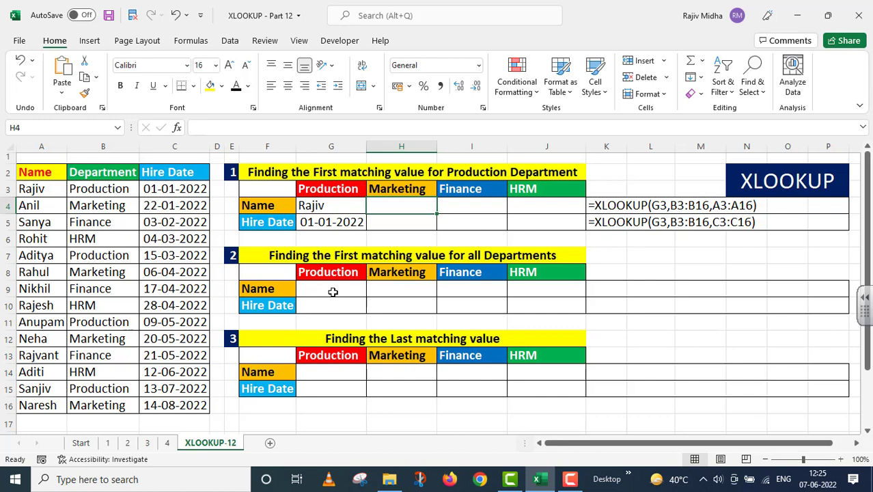
Enter =XLOOKUP(G8,$B$3:$B$16,$A$3:$A$16,,,1) in cell G9 to find the first Production name, searching first-to-last.
double_click(331, 288)
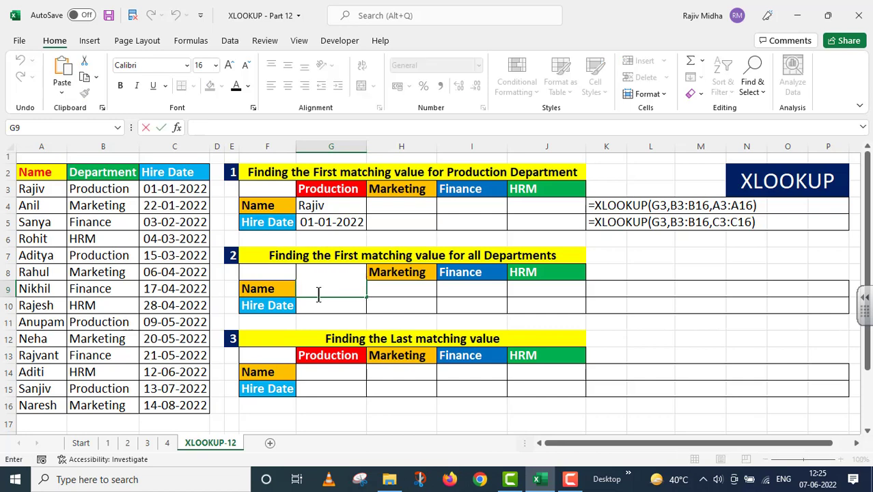
text(=XLOOKUP)
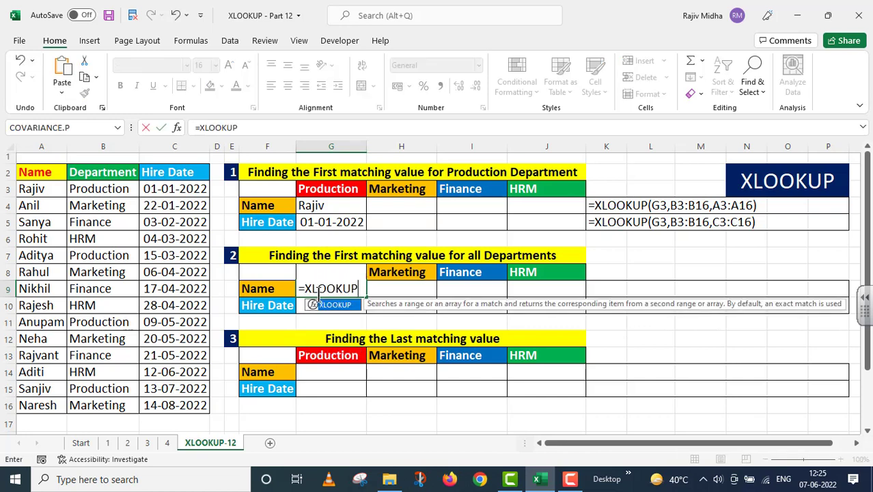
text(()
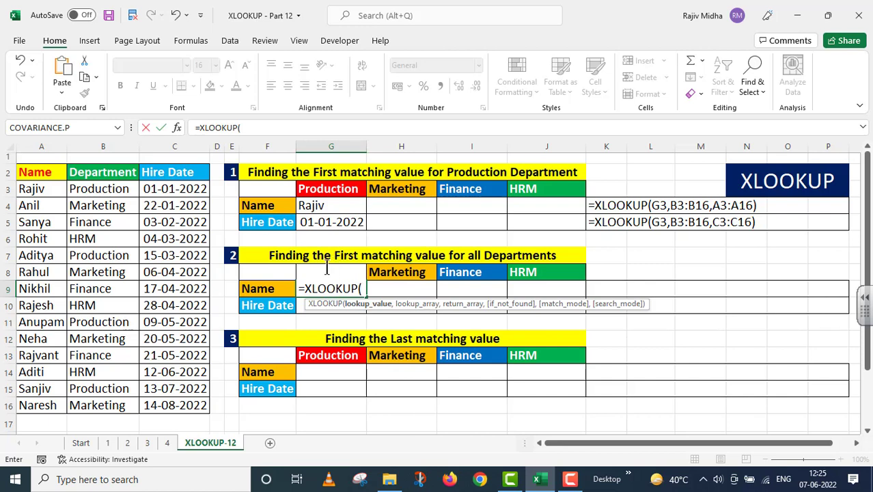
text(G)
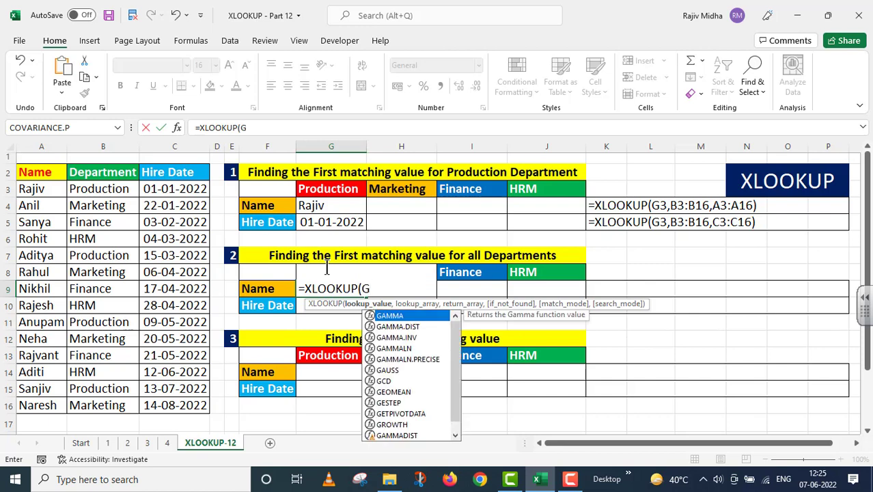
text(8)
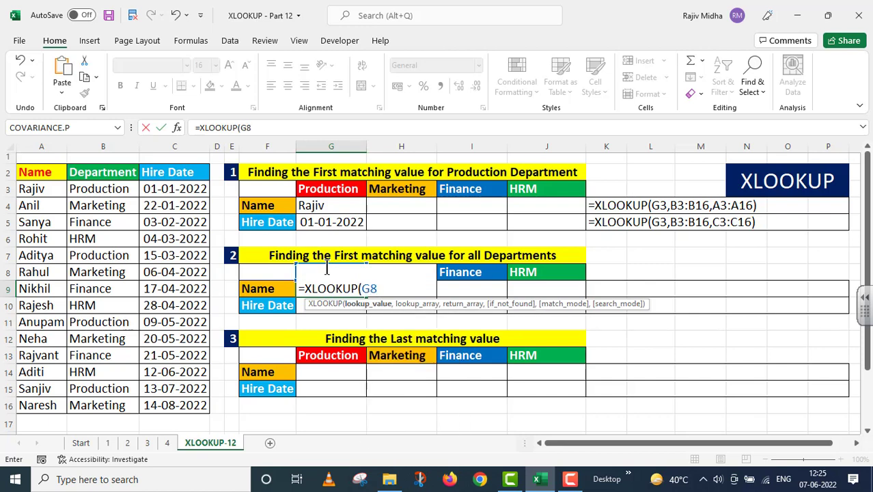
text(,)
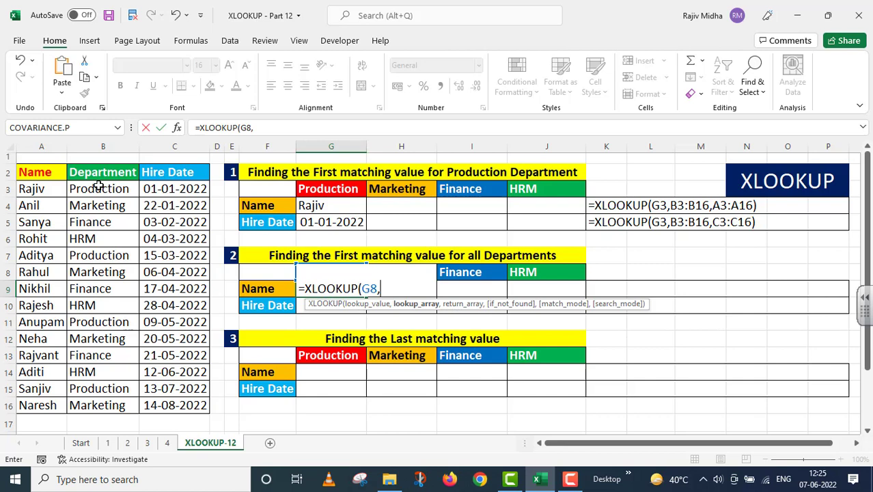
drag(99, 188, 101, 405)
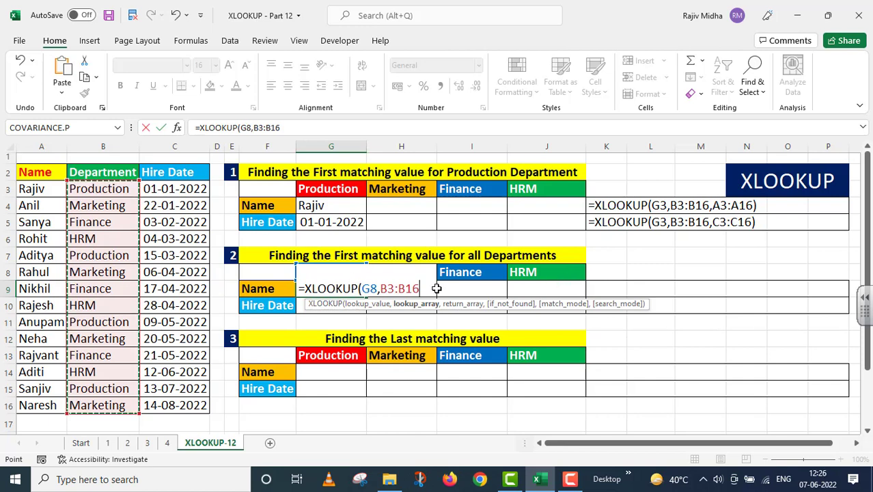
key(F4)
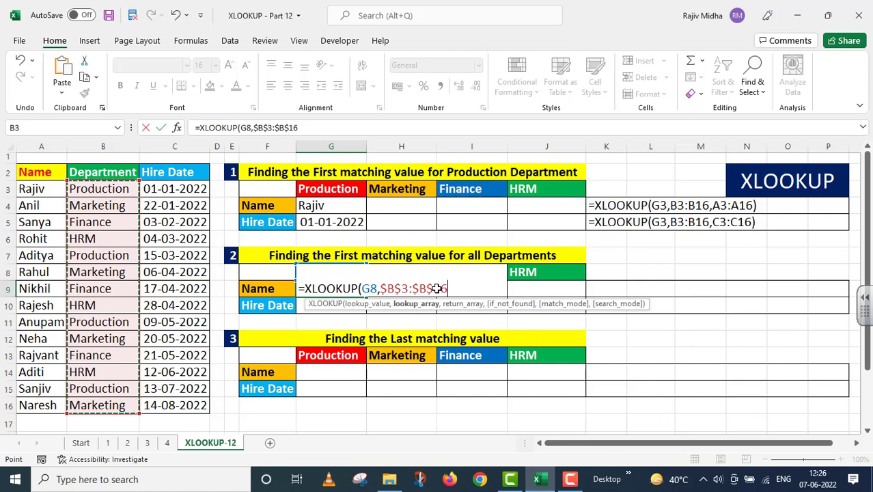
text(,)
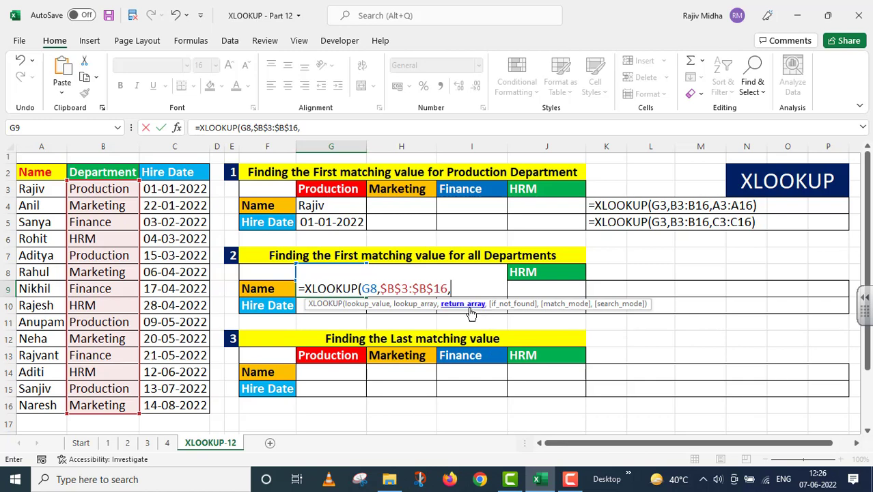
drag(43, 189, 41, 405)
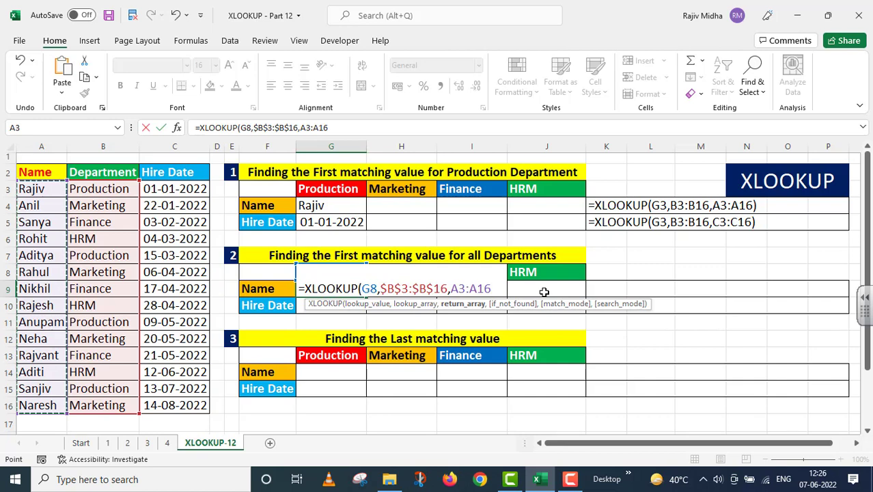
key(F4)
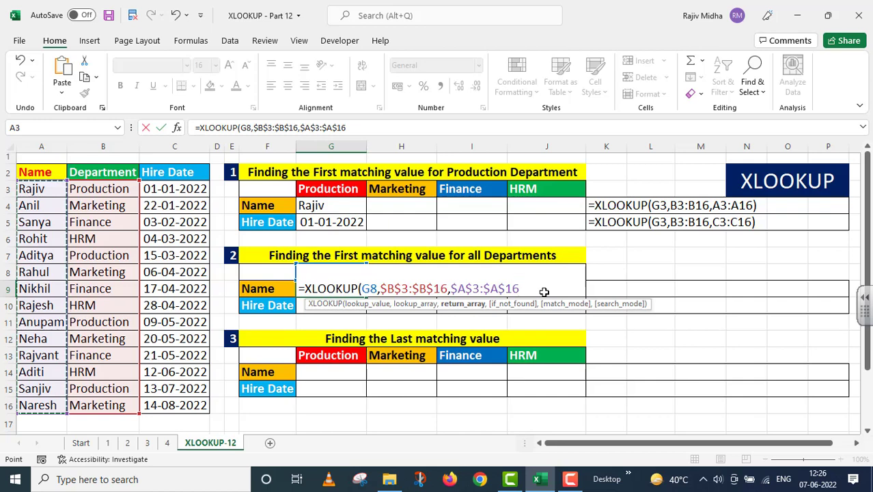
text(,)
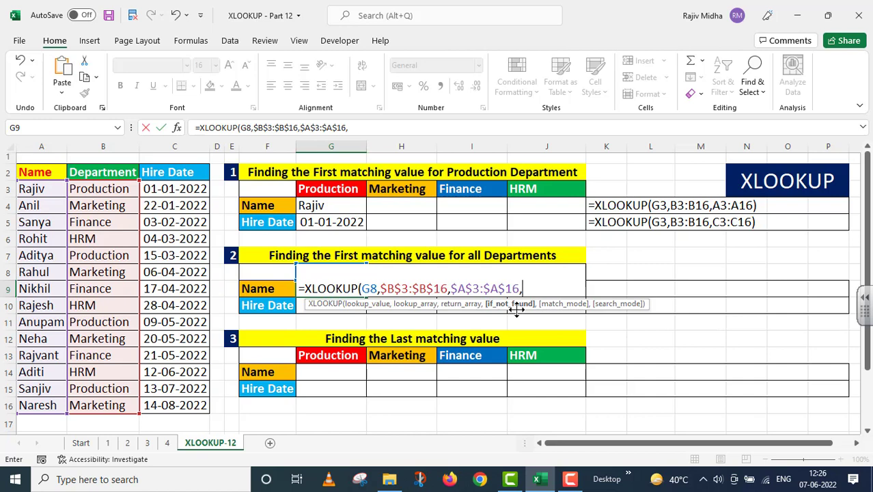
text(,)
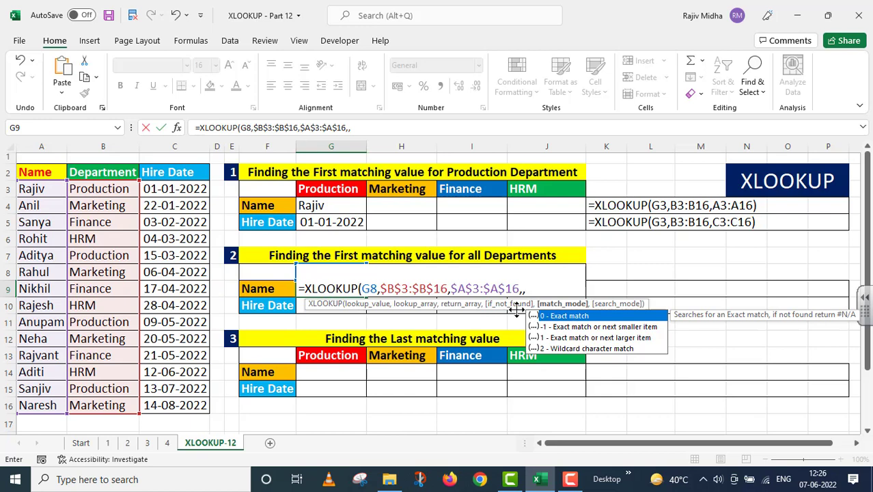
text(,)
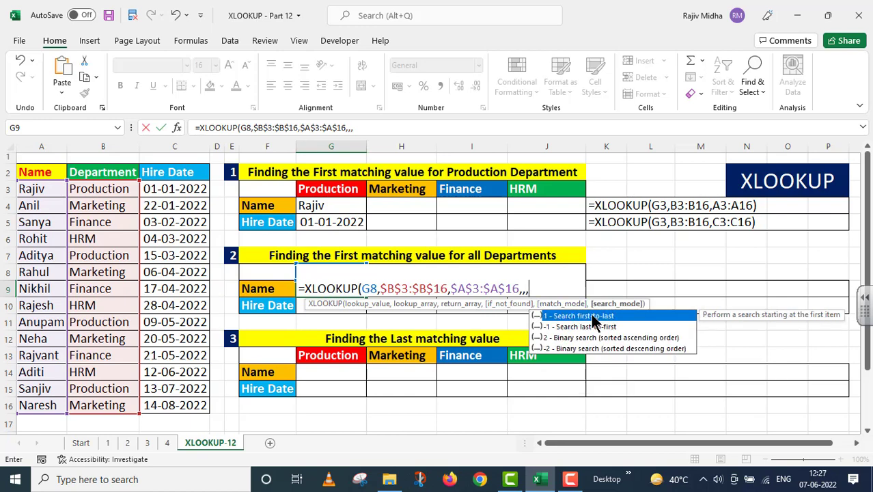
double_click(592, 315)
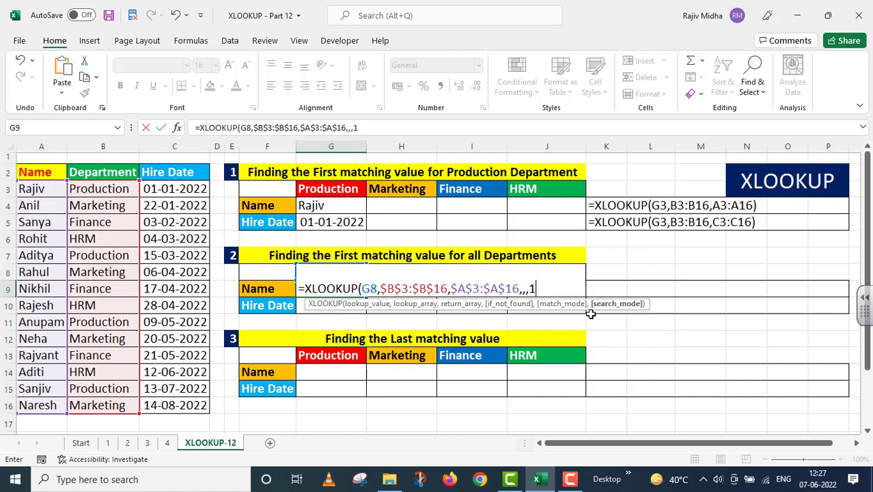
text())
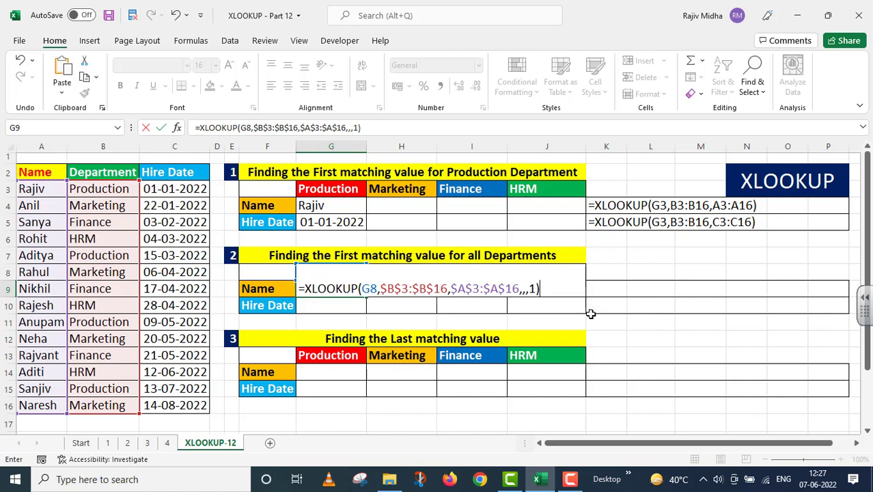
key(Return)
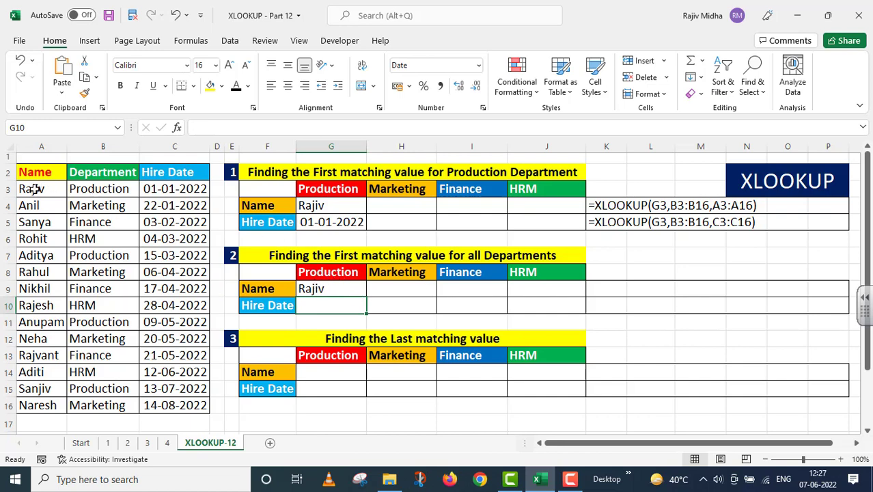
Fill the G9 formula across to H9, I9 and J9 for the Marketing, Finance and HRM departments.
click(332, 290)
drag(366, 297, 421, 294)
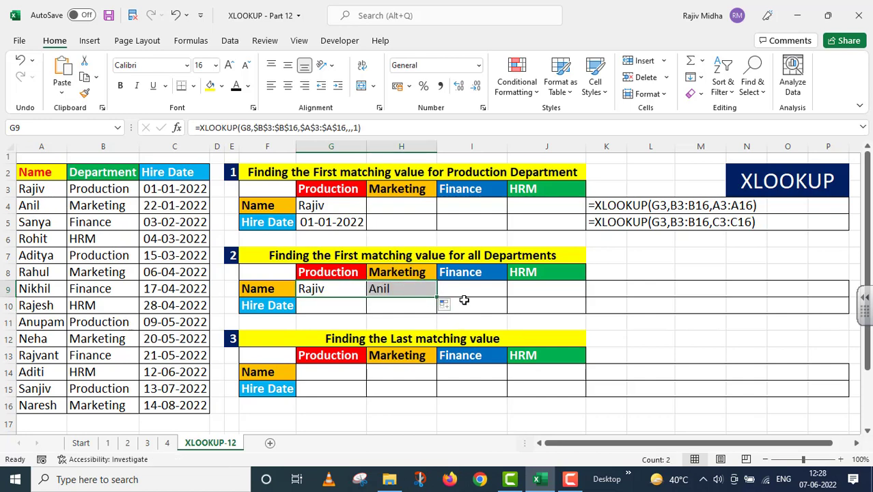
drag(437, 297, 497, 297)
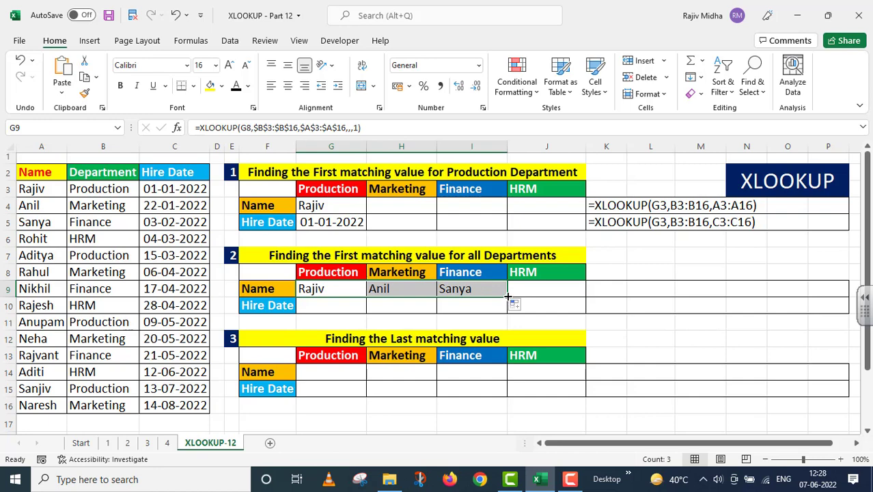
drag(507, 296, 551, 299)
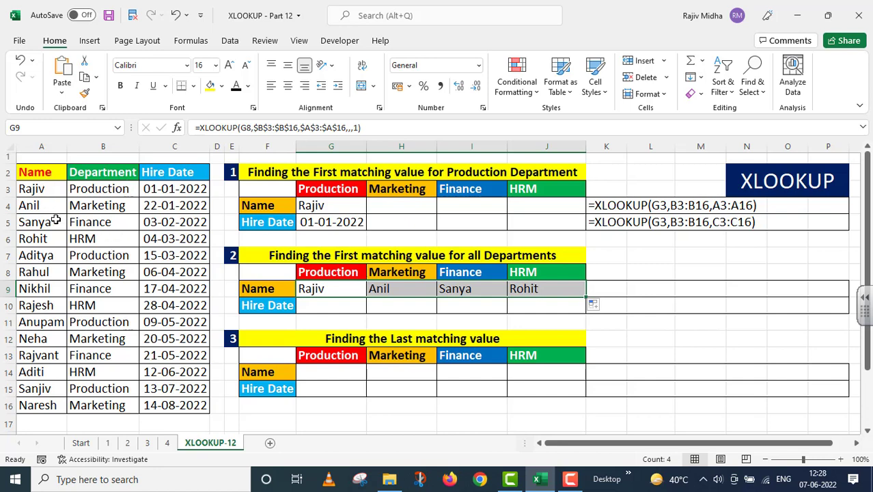
click(538, 288)
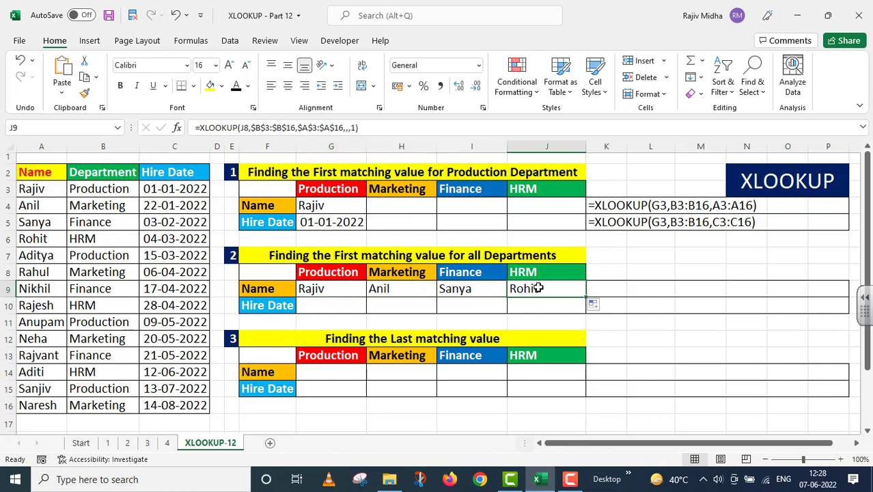
Copy the formula text from G9 into K9 as plain text, prefixed with an apostrophe.
click(324, 288)
drag(364, 121, 200, 175)
key(ctrl+c)
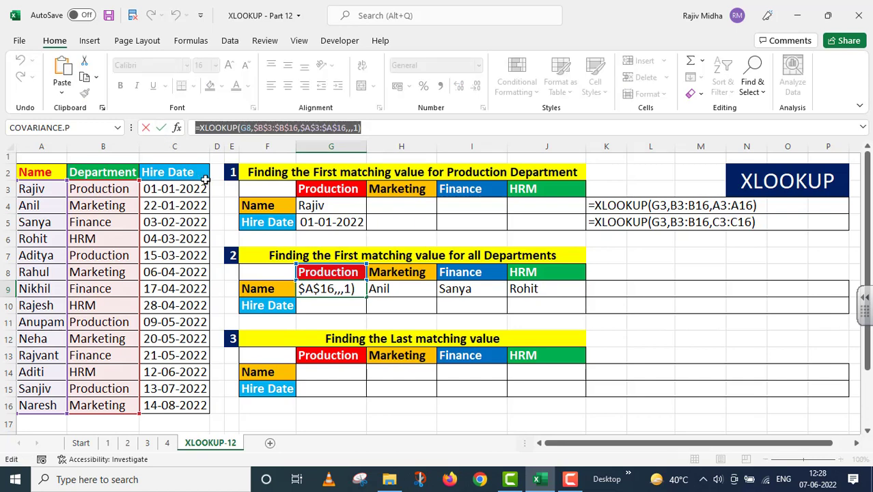
key(Return)
double_click(597, 289)
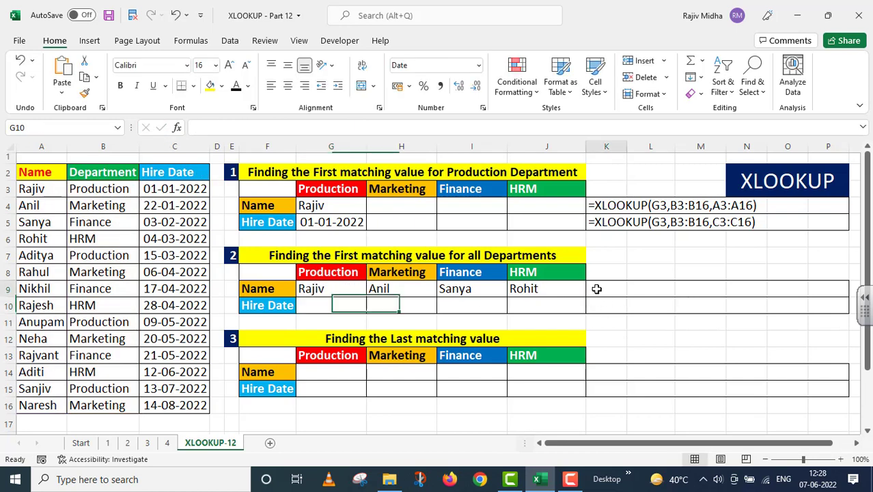
key(ctrl+v)
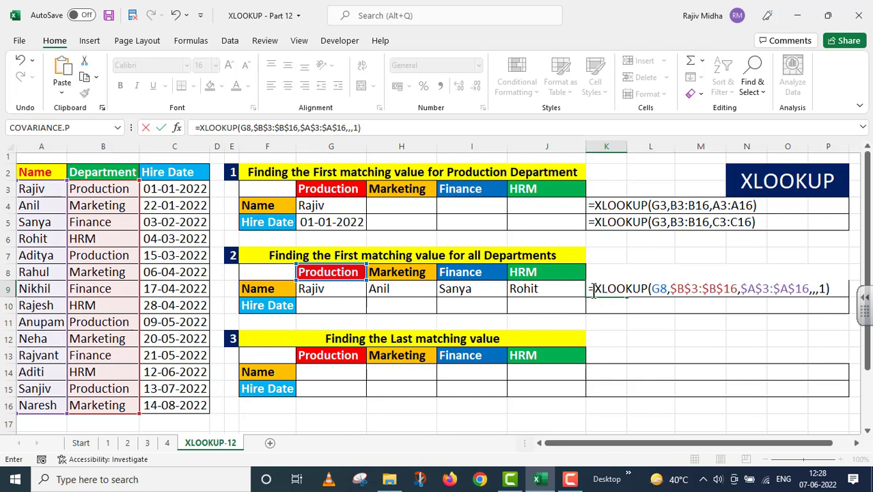
click(590, 289)
text(')
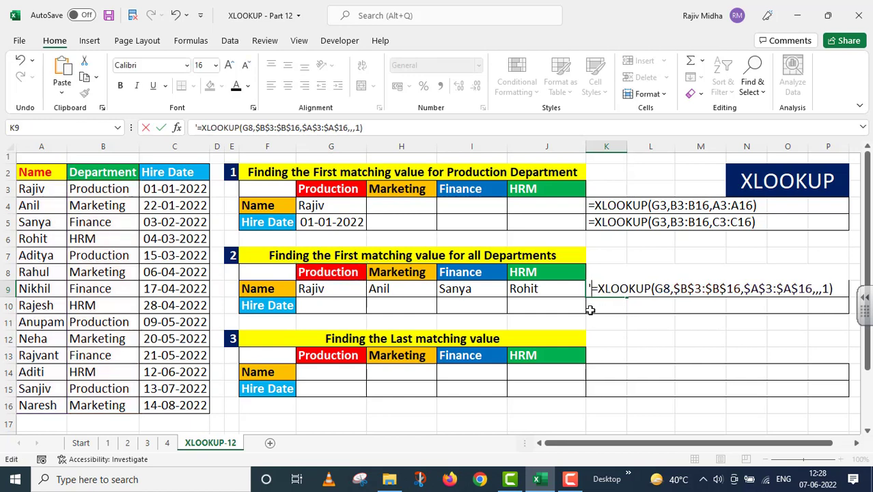
Enter =XLOOKUP(G8,$B$3:$B$16,$C$3:$C$16,,,1) in cell G10 to find the first Production hire date, searching first-to-last.
click(332, 307)
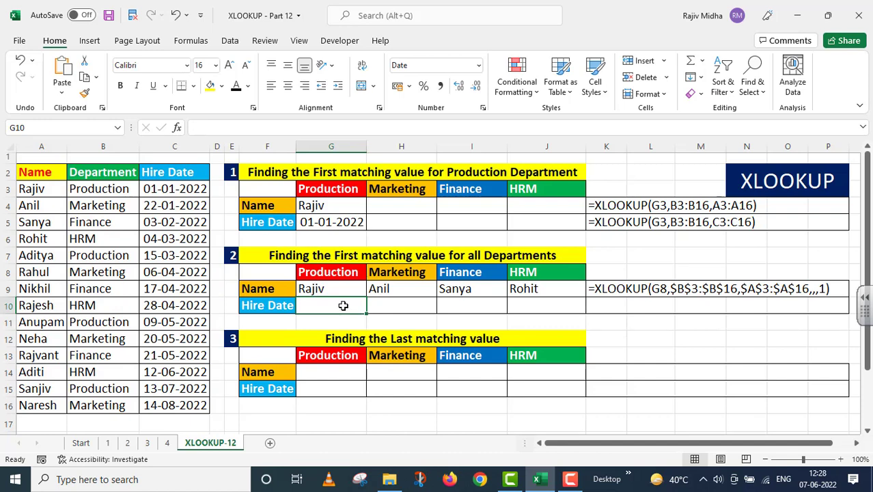
text(=)
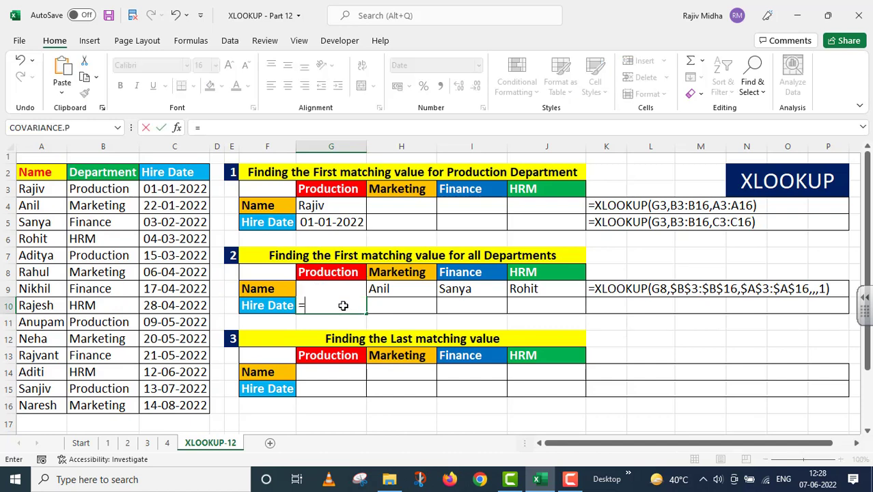
text(XLOOK)
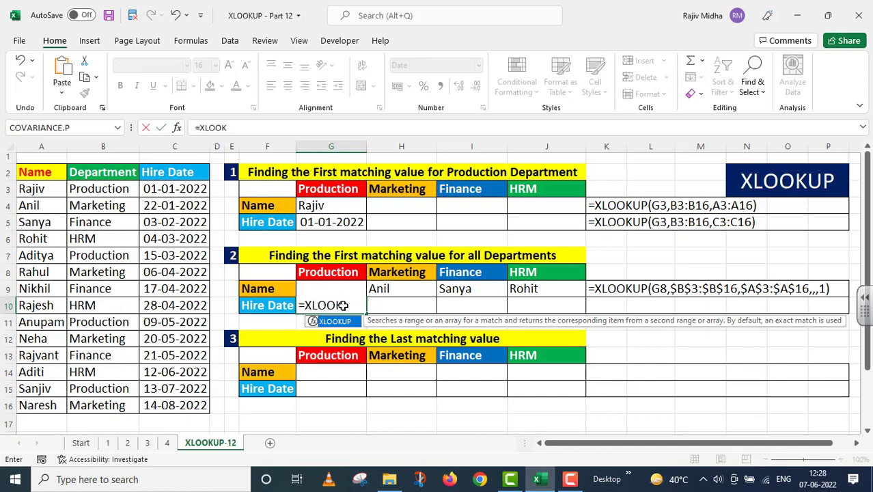
text(UP()
click(331, 273)
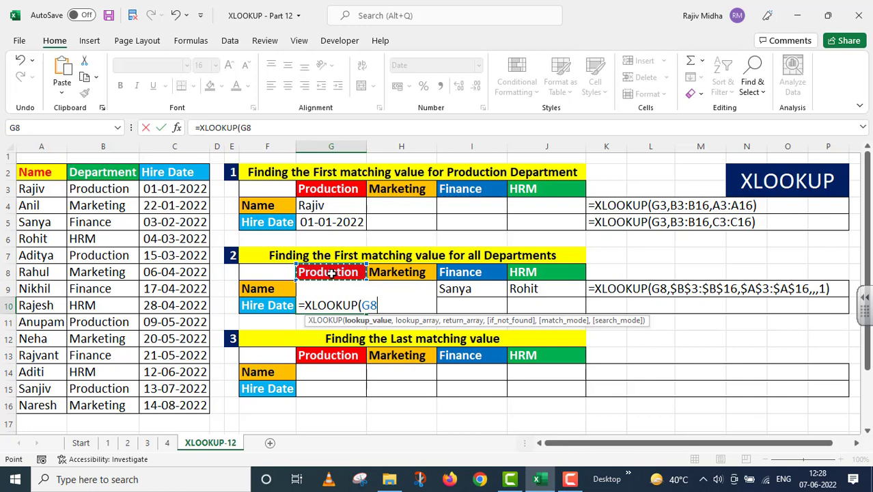
text(,)
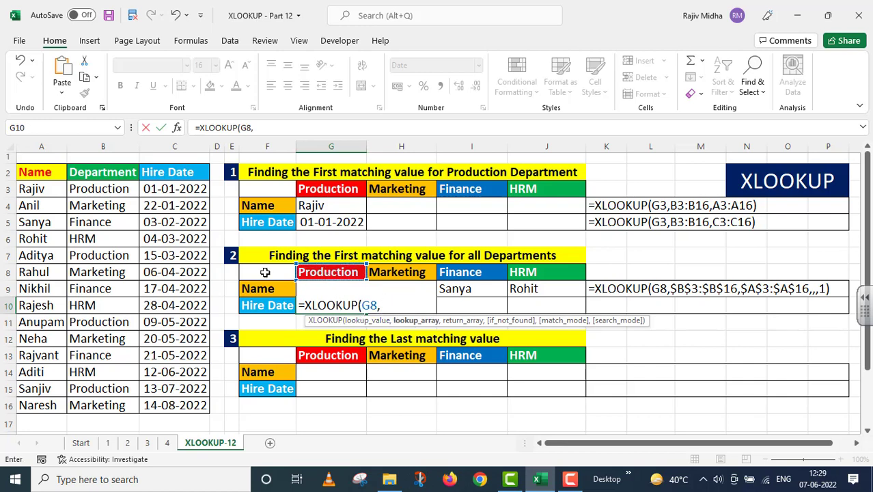
drag(104, 193, 104, 406)
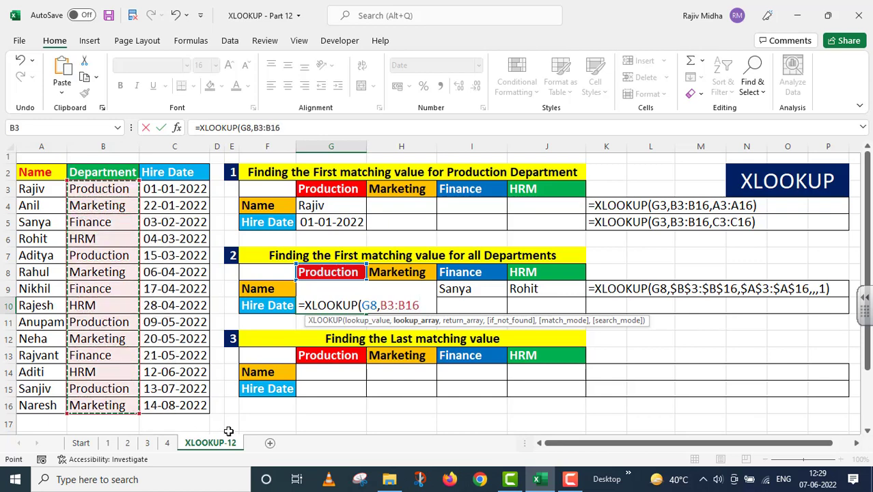
key(F4)
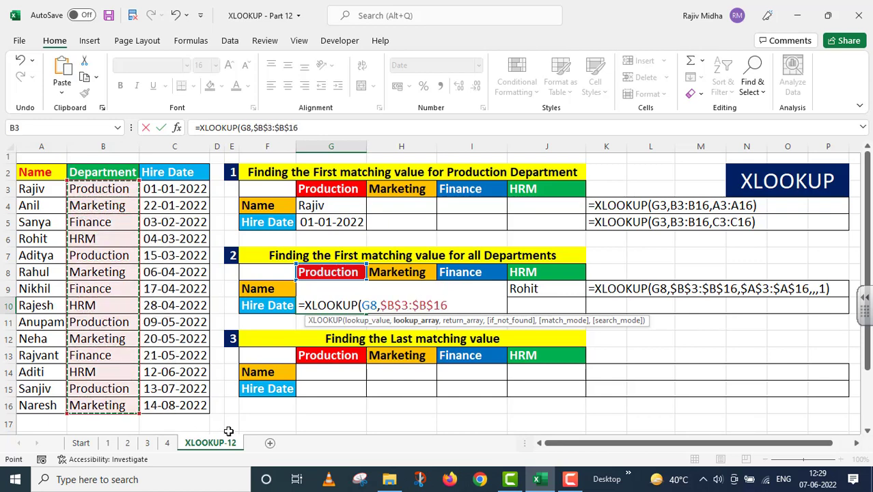
text(,)
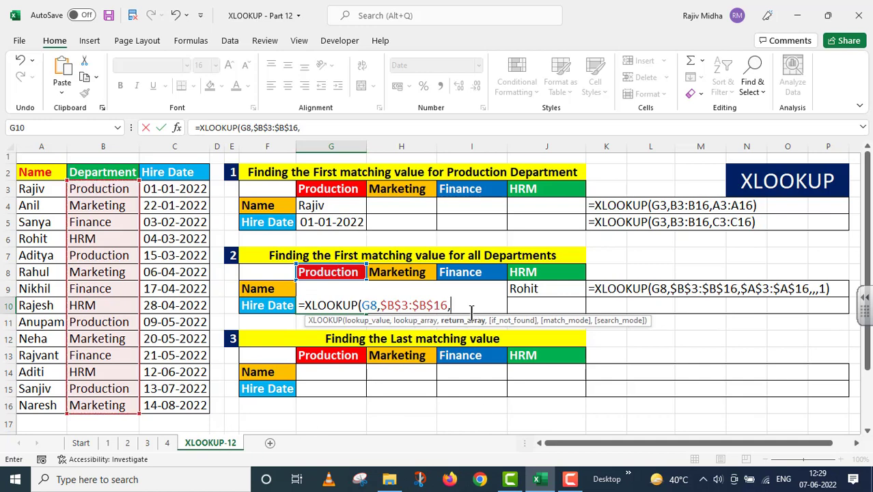
drag(178, 189, 179, 405)
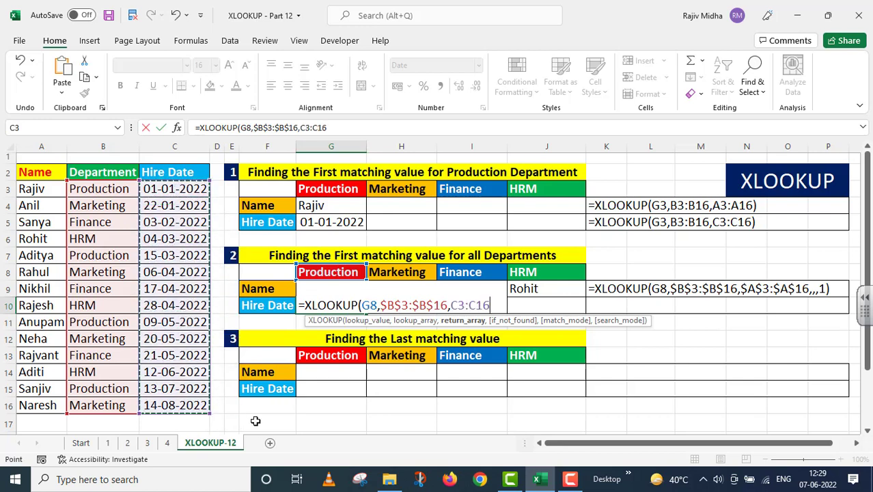
key(F4)
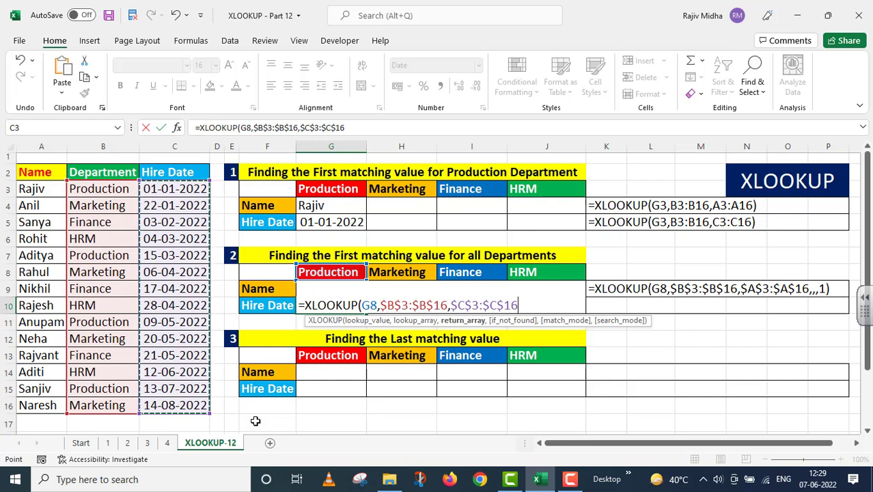
text(,)
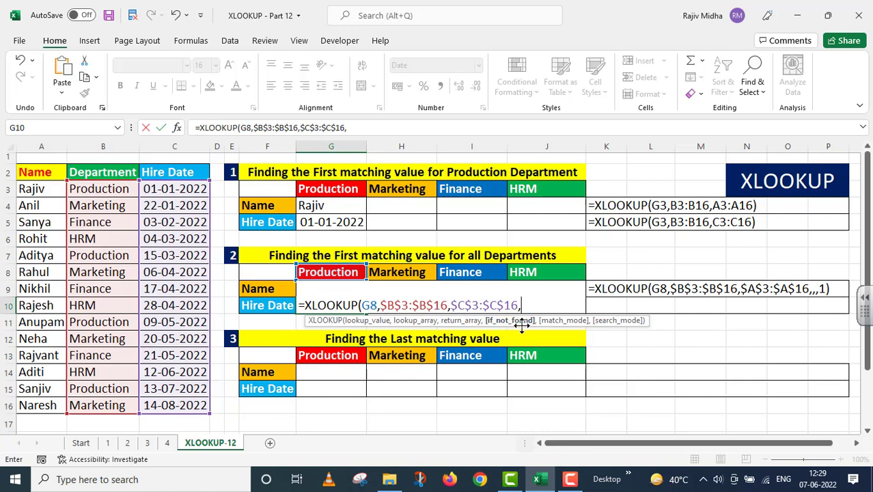
text(,)
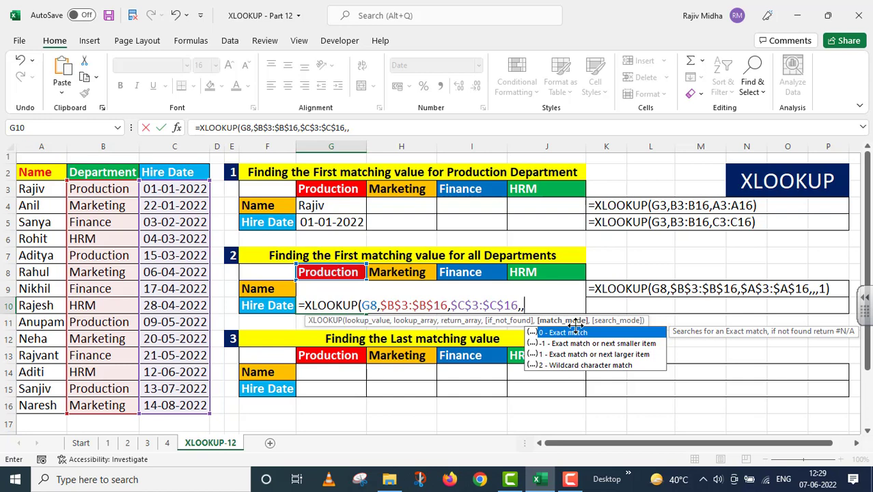
text(,)
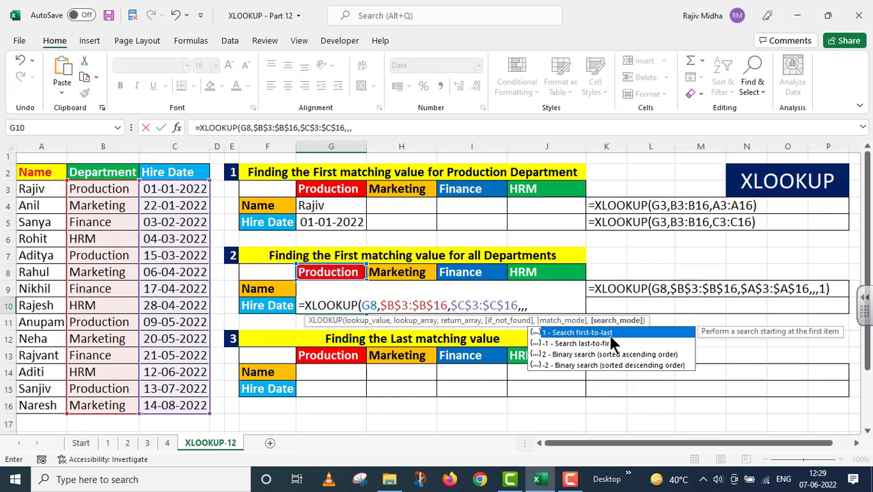
double_click(596, 333)
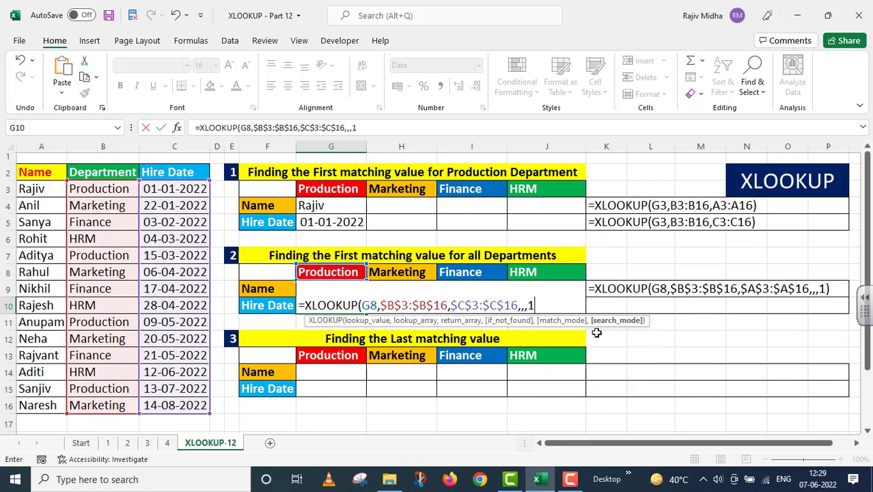
text())
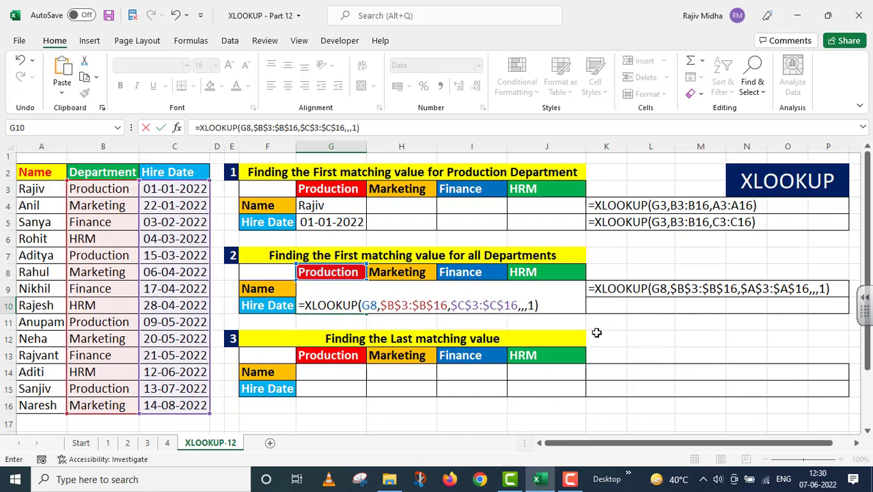
key(Return)
Fill the G10 hire date formula across to H10, I10 and J10 for the Marketing, Finance and HRM departments.
click(338, 305)
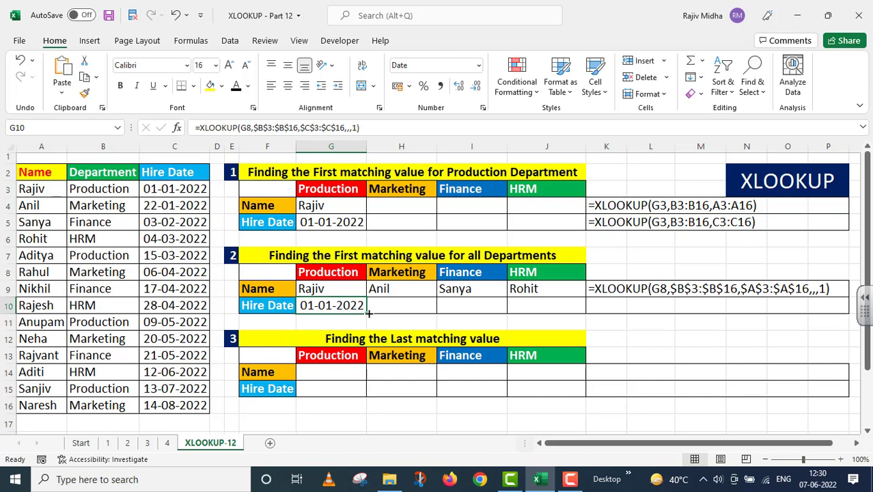
drag(369, 313, 418, 311)
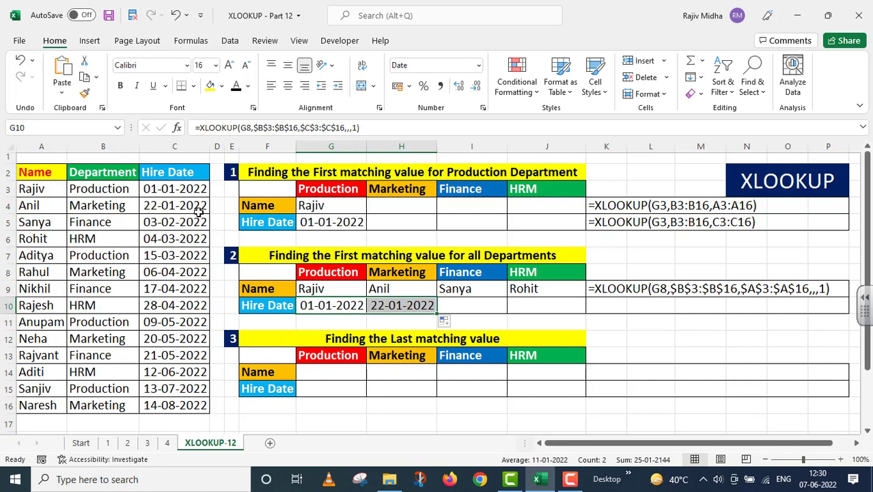
drag(437, 312, 480, 305)
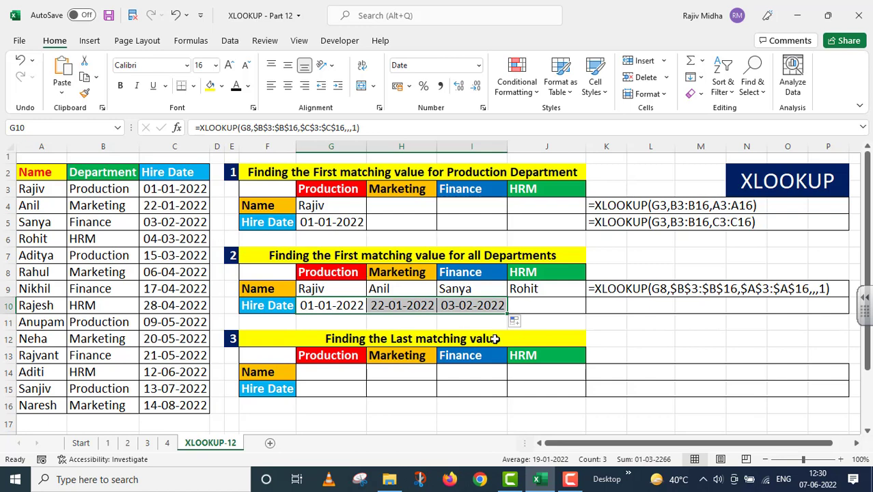
drag(506, 311, 581, 313)
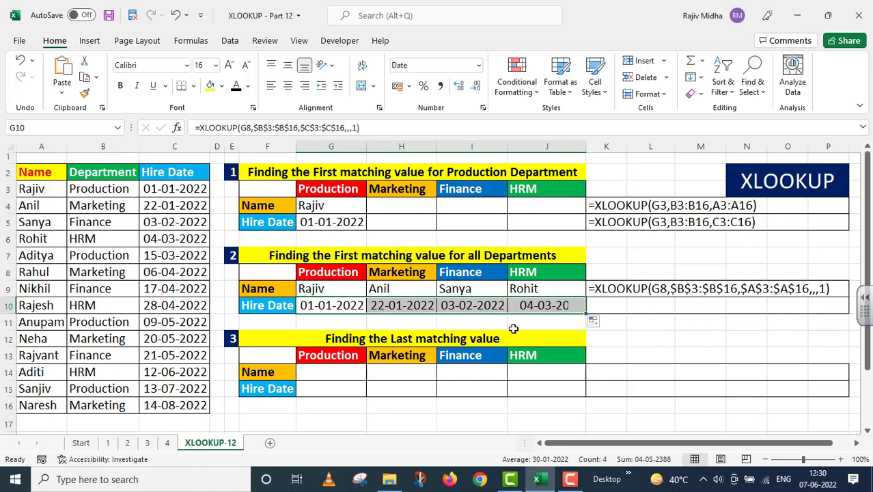
Copy the formula text from G10 into K10 as plain text, prefixed with an apostrophe.
click(333, 304)
drag(372, 127, 170, 133)
key(ctrl+c)
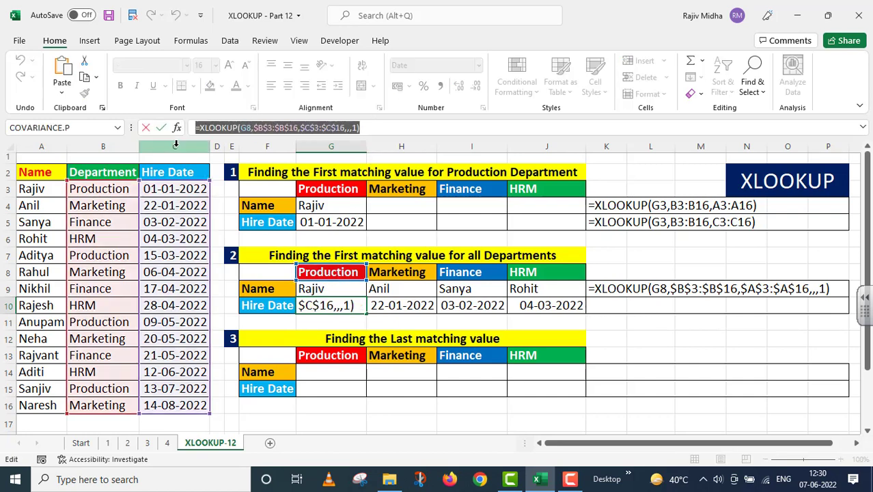
key(Return)
double_click(602, 307)
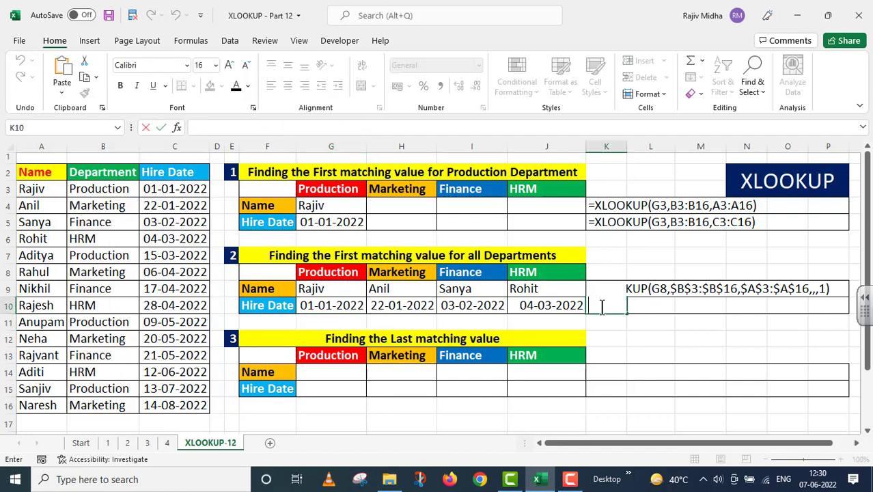
key(ctrl+v)
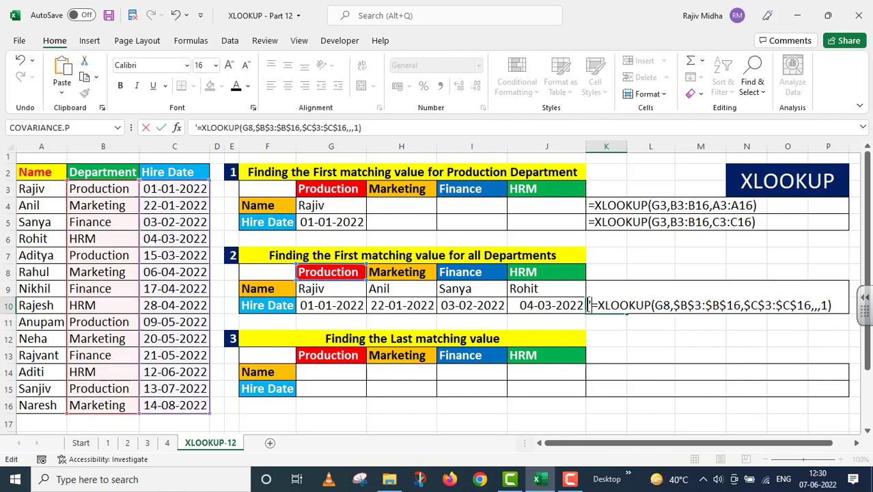
key(Return)
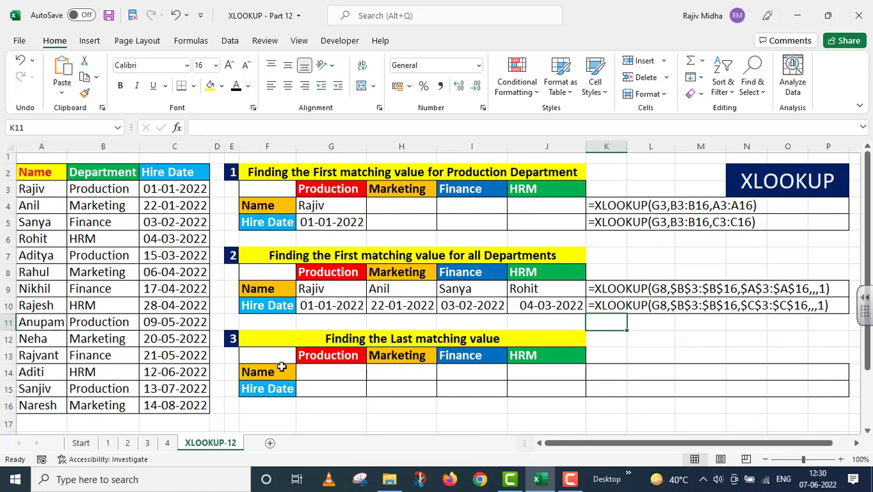
Enter =XLOOKUP(G13,$B$3:$B$16,$A$3:$A$16,,,-1) in cell G14 to find the last Production name, searching last-to-first.
double_click(309, 369)
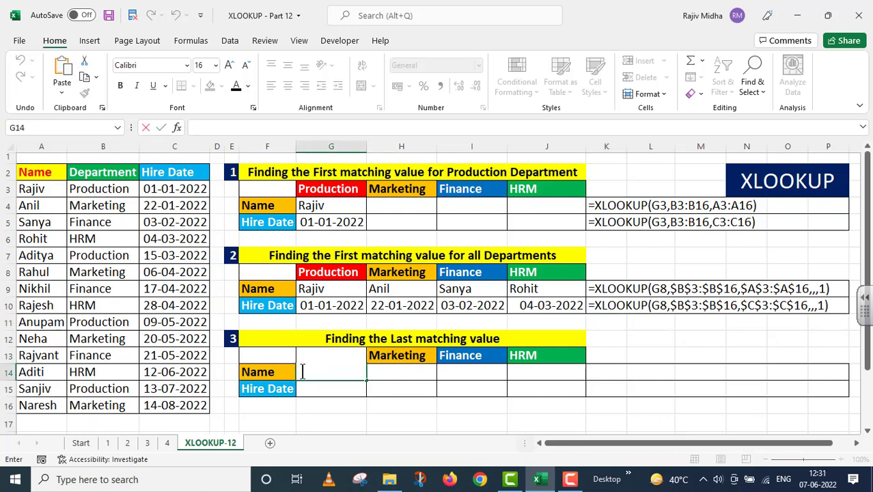
text(=X)
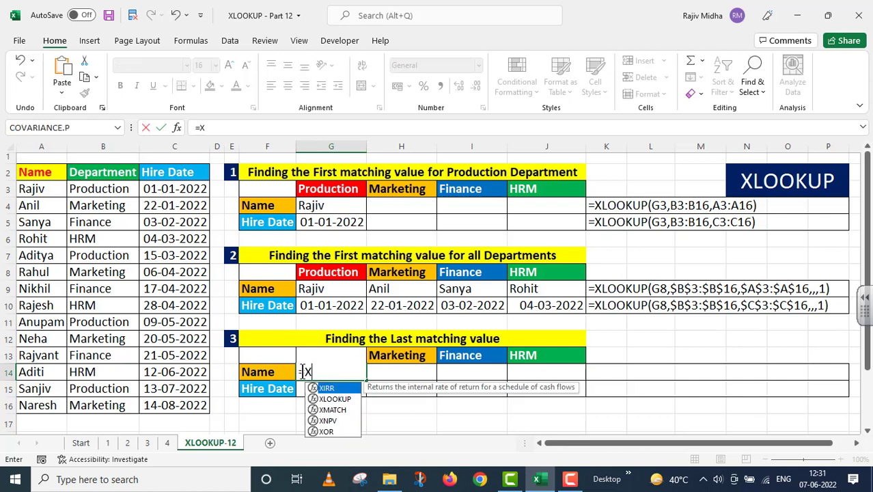
text(LOOKUP()
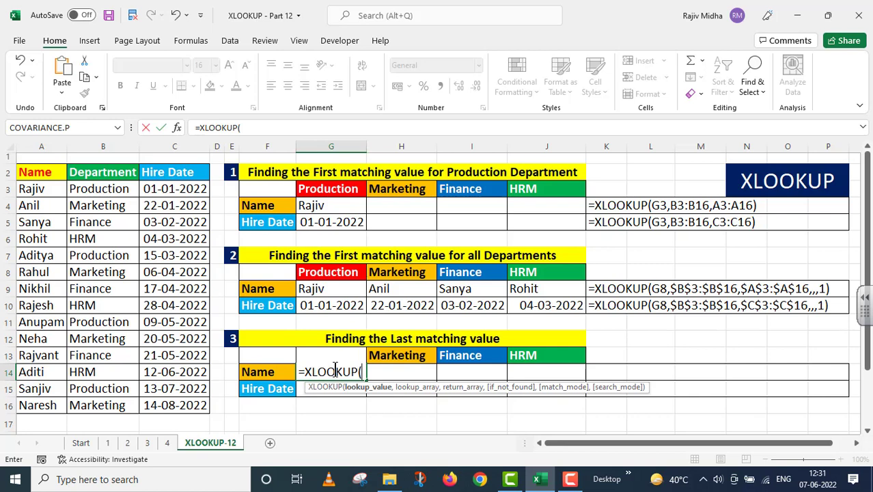
text(G13)
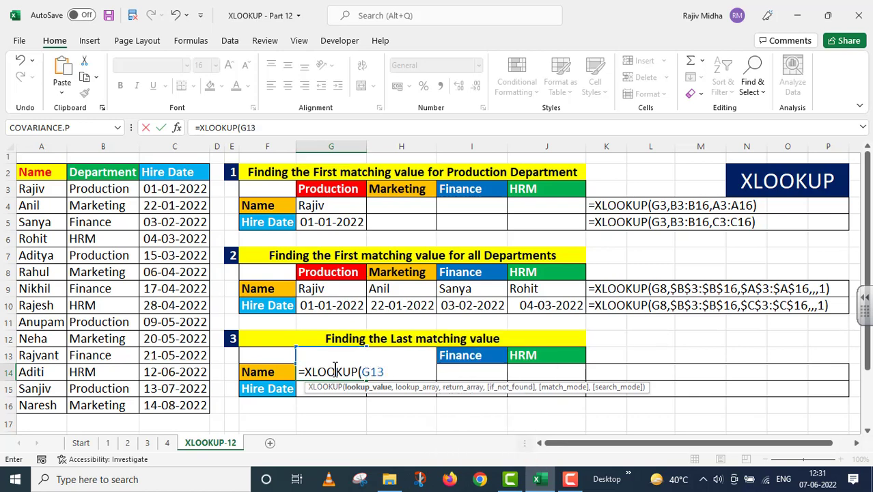
text(,)
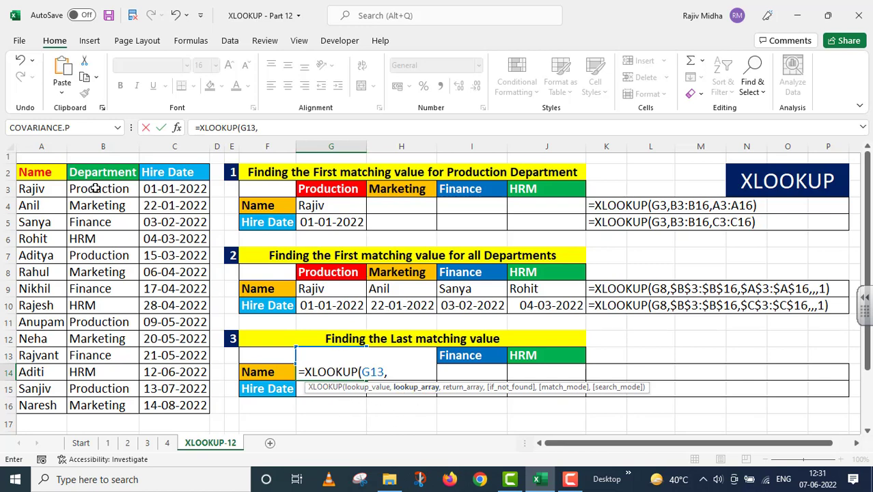
drag(95, 189, 99, 401)
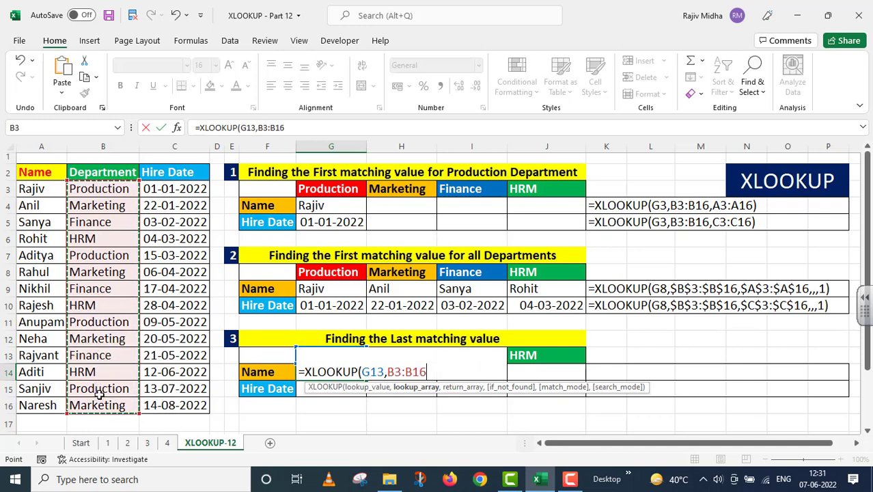
key(F4)
text(,)
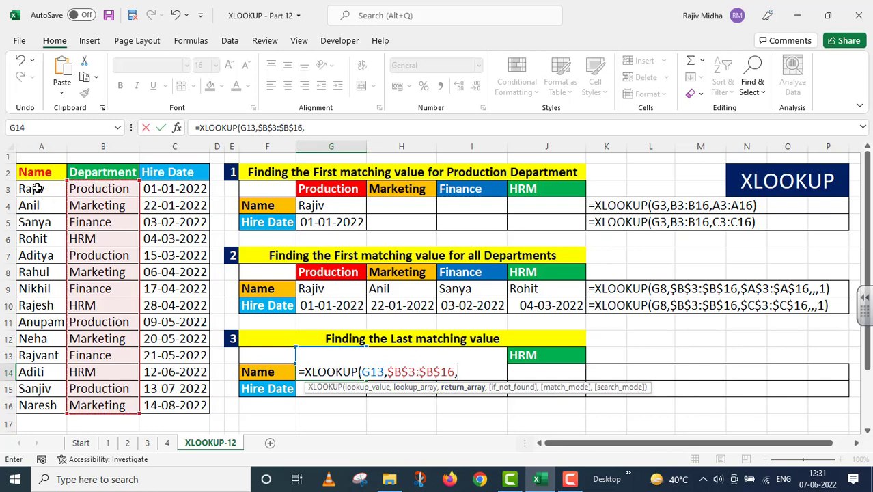
drag(38, 189, 47, 412)
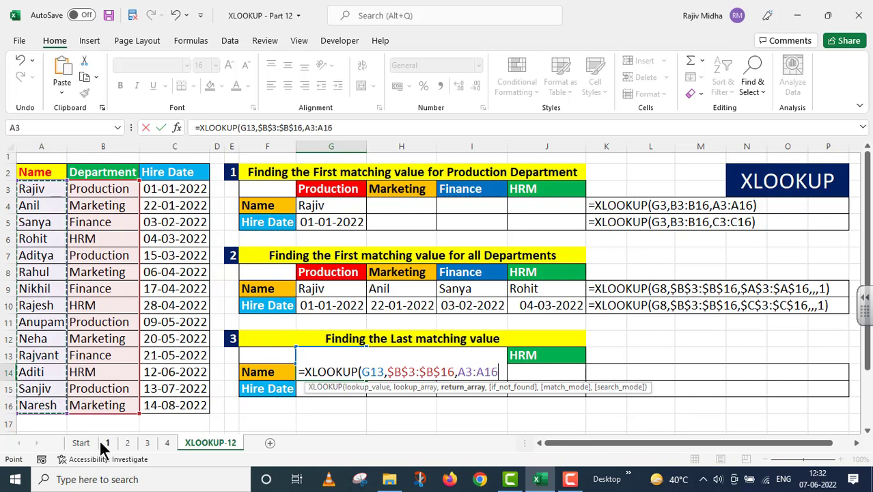
key(F4)
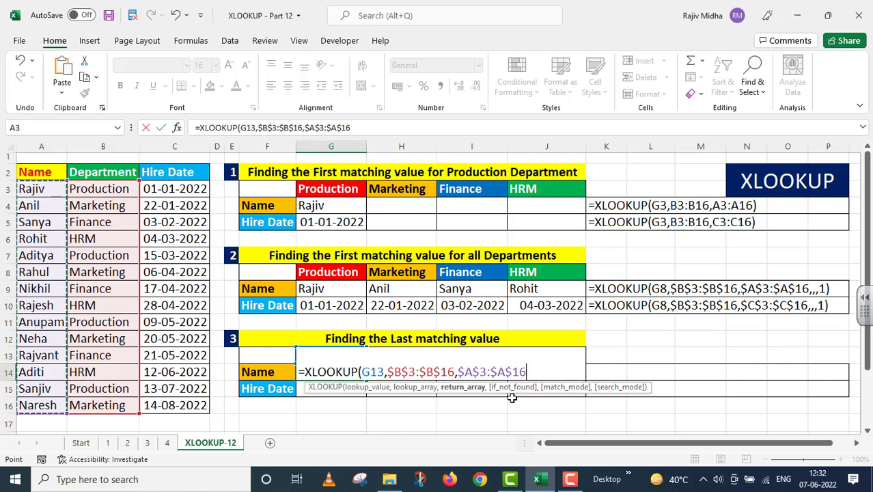
text(,,)
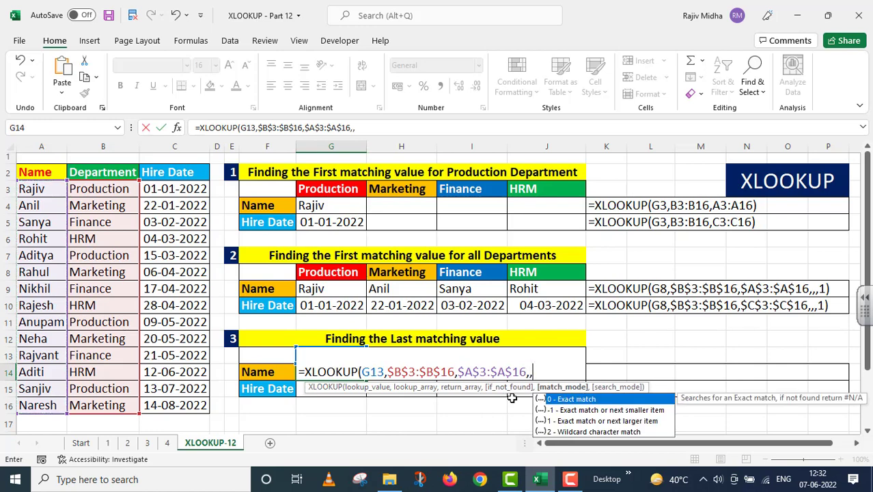
text(,)
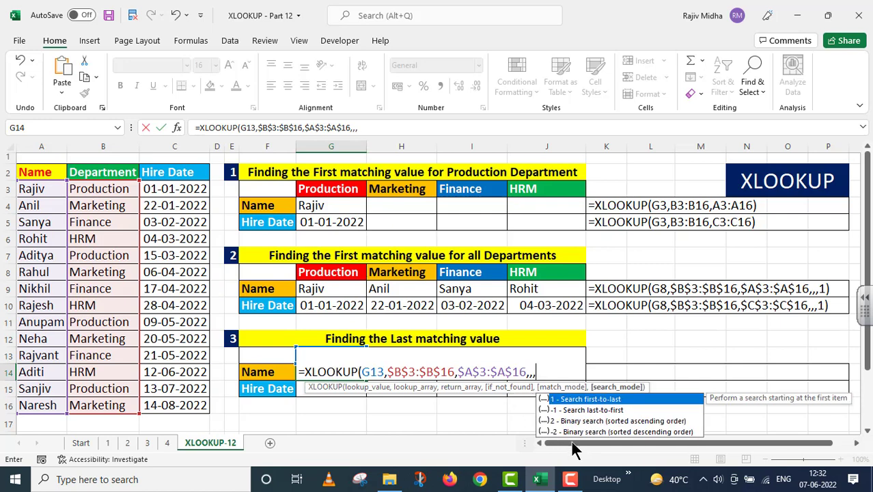
double_click(606, 411)
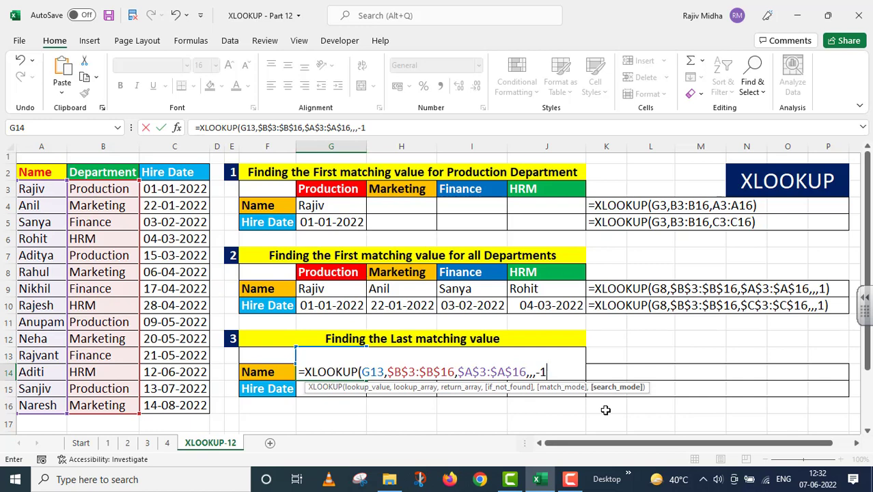
text())
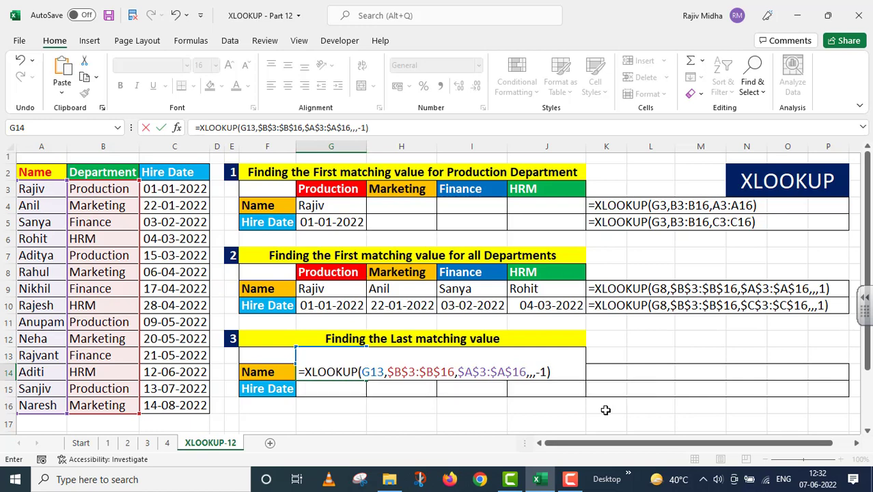
key(Return)
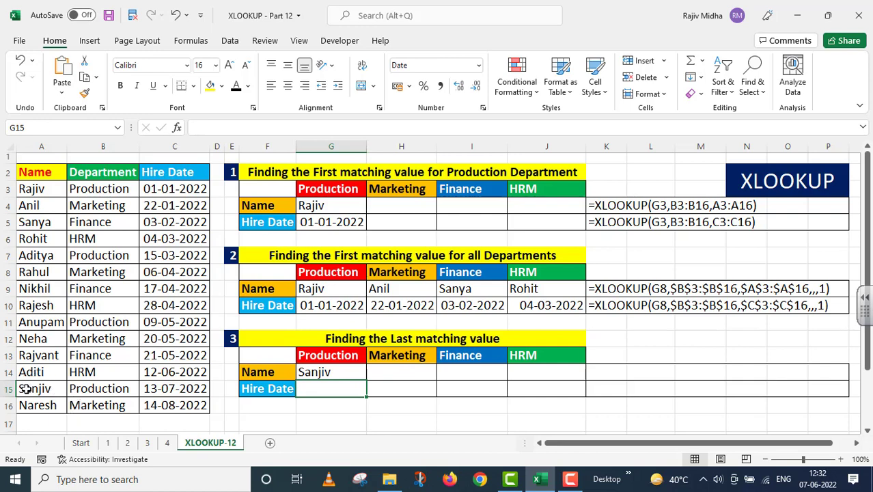
Fill the G14 name formula across to H14, I14 and J14 for the Marketing, Finance and HRM departments.
click(332, 375)
drag(366, 380, 410, 380)
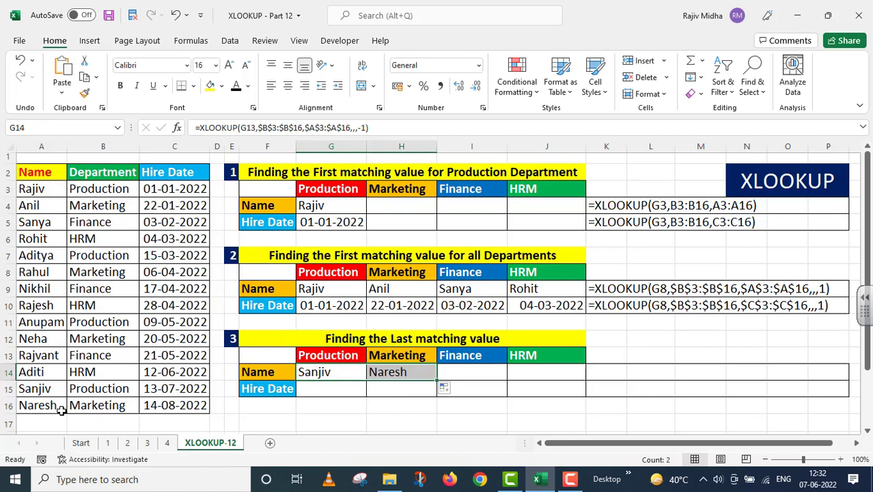
drag(437, 379, 461, 387)
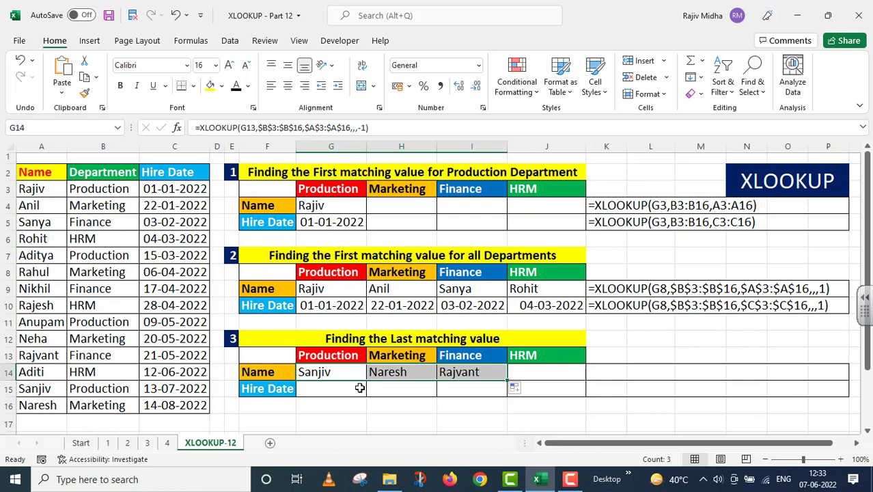
drag(508, 382, 565, 384)
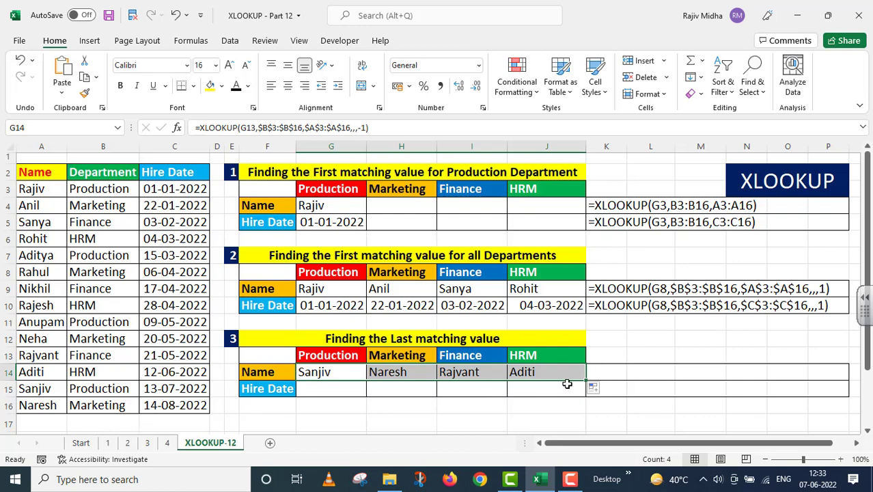
Copy the formula text from G14 into K14 as plain text.
drag(383, 128, 160, 134)
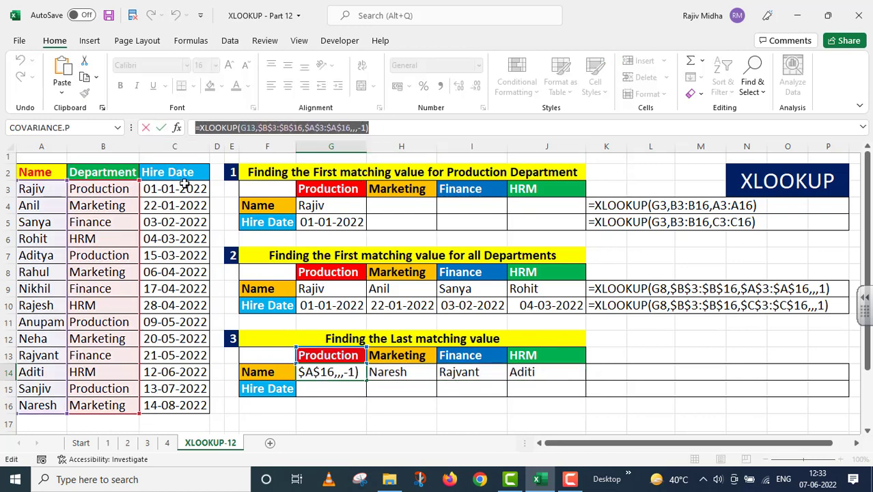
key(Return)
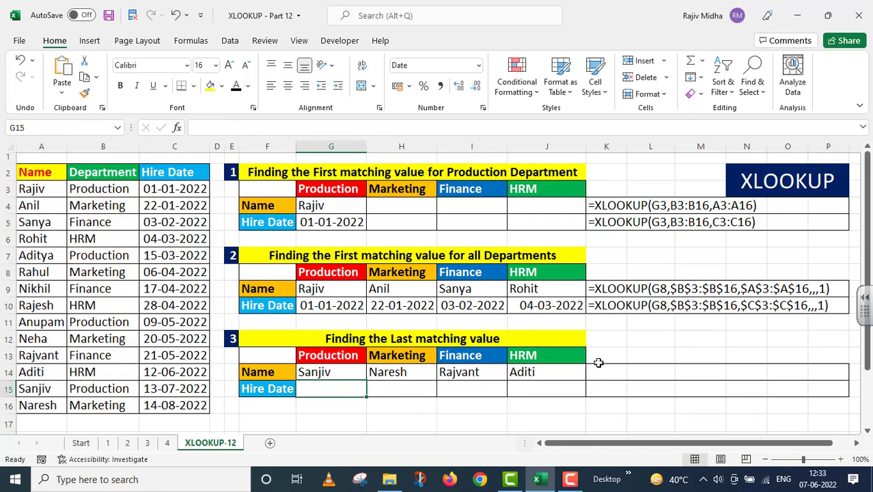
click(595, 372)
text(=XLOOKUP(G13,$B$3:$B$16,$A$3:$A$16,,-1))
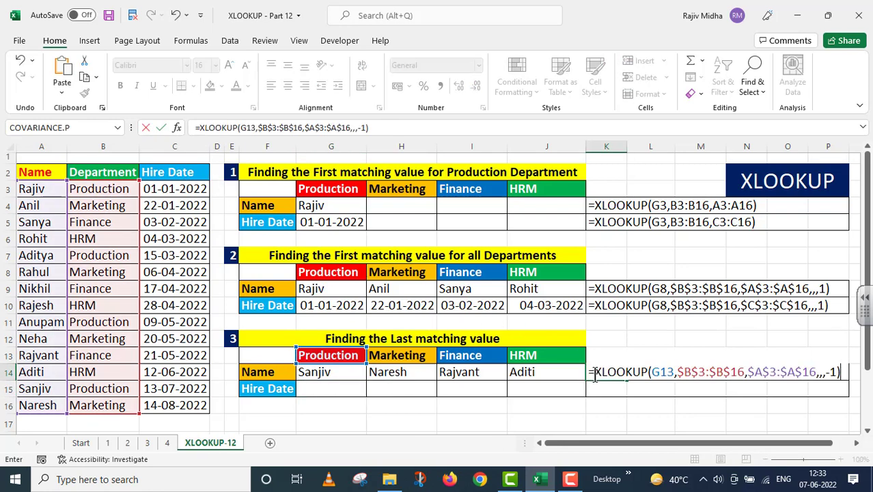
key(Return)
Enter =XLOOKUP(G13,$B$3:$B$16,$C$3:$C$16,,,-1) in cell G15 to find the last Production hire date, searching last-to-first.
click(311, 389)
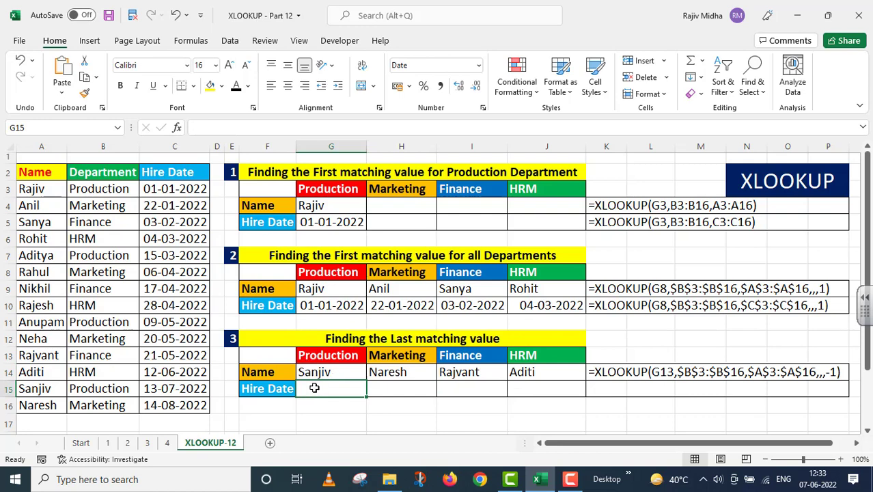
double_click(314, 388)
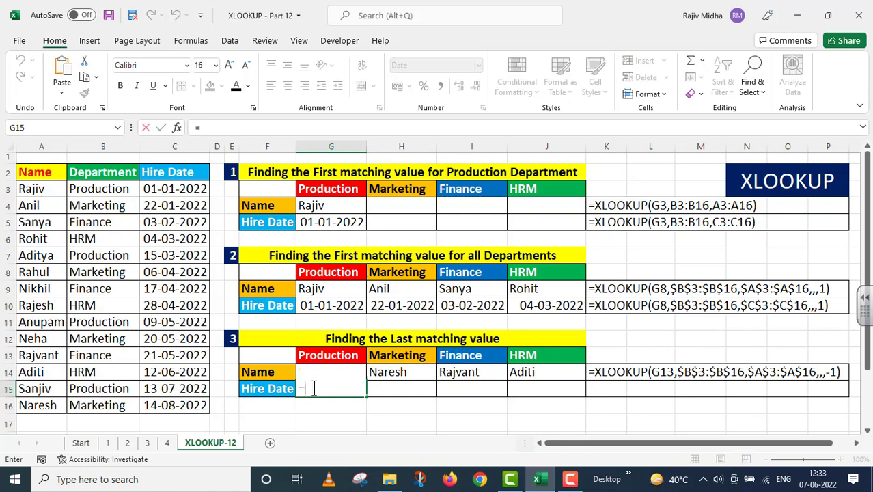
text(=X)
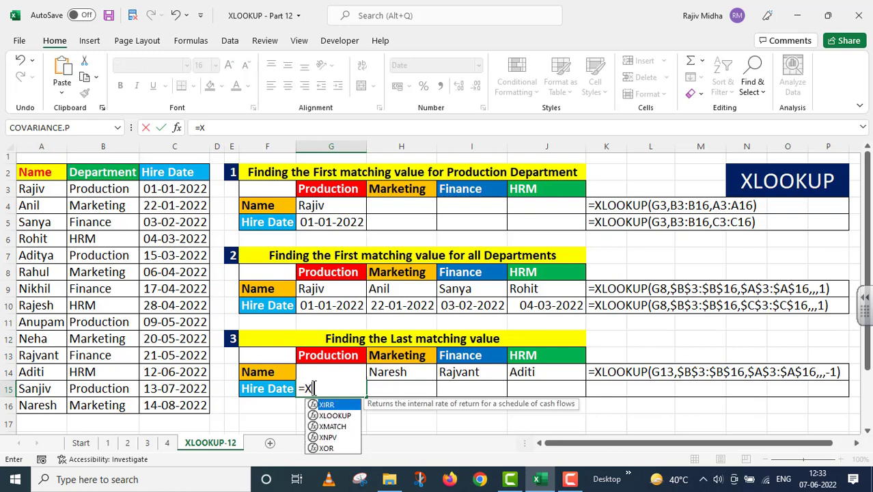
text(LOOKUP()
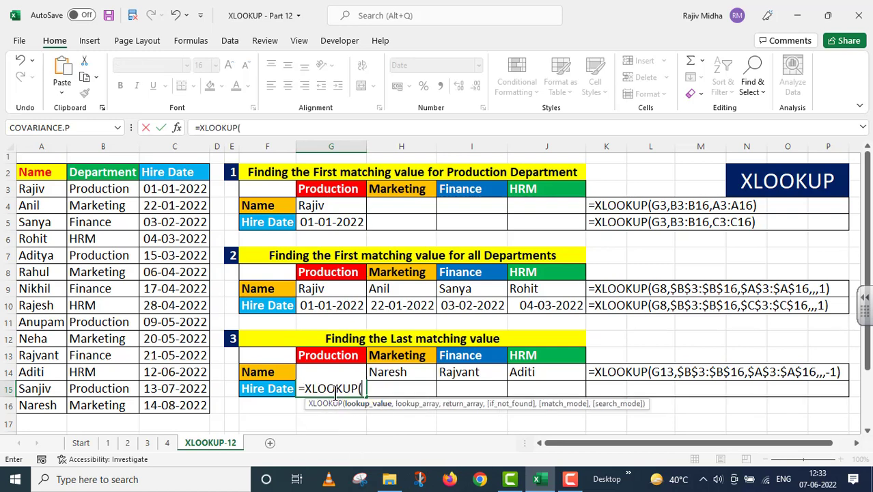
text(G13,)
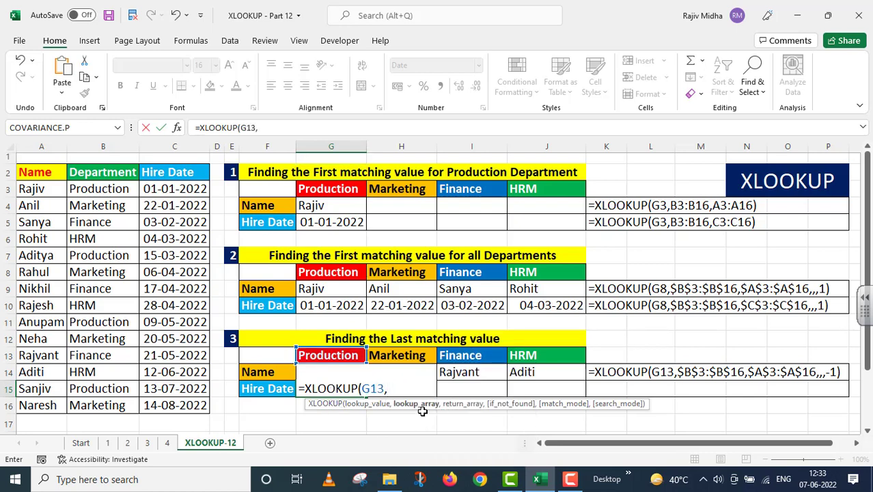
click(114, 188)
drag(113, 189, 115, 406)
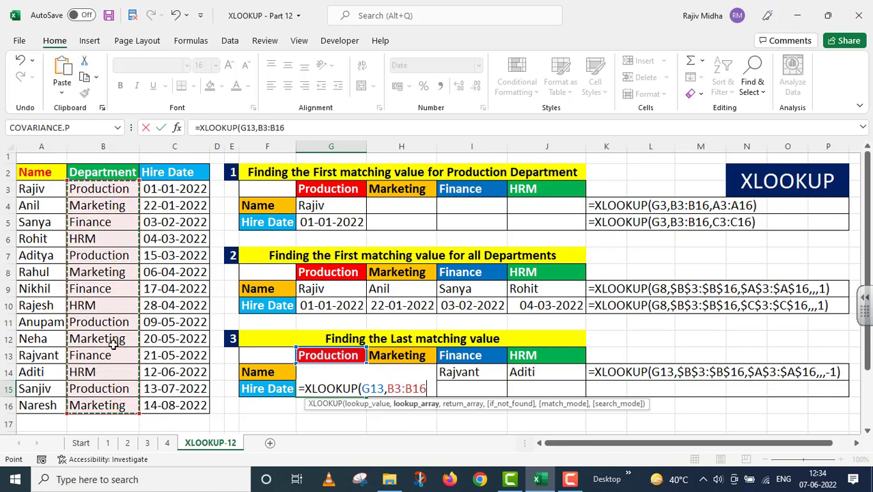
key(F4)
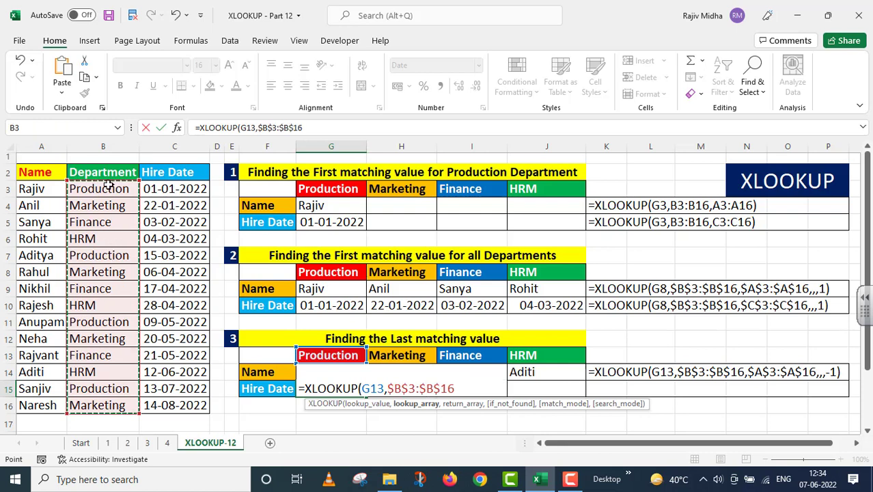
text(,)
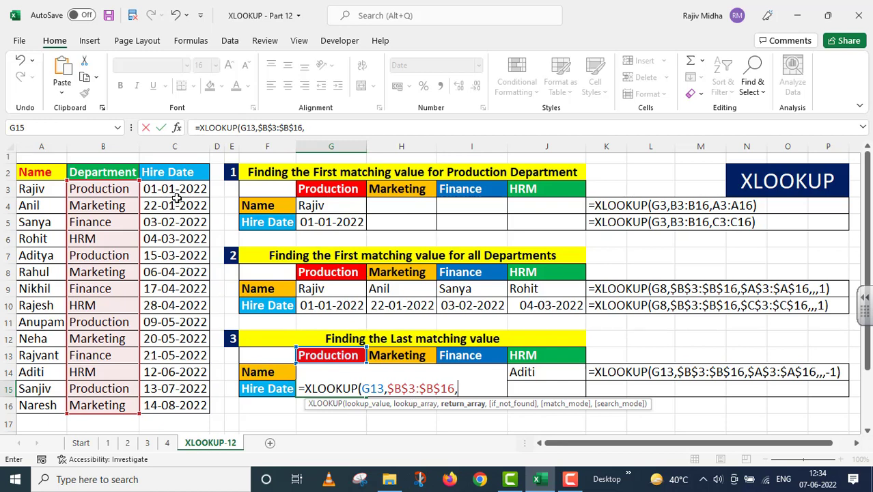
drag(176, 190, 176, 406)
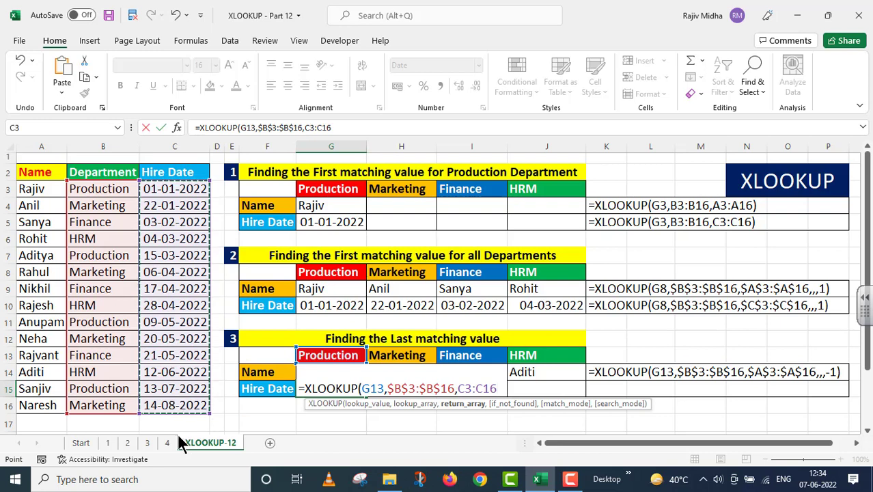
key(F4)
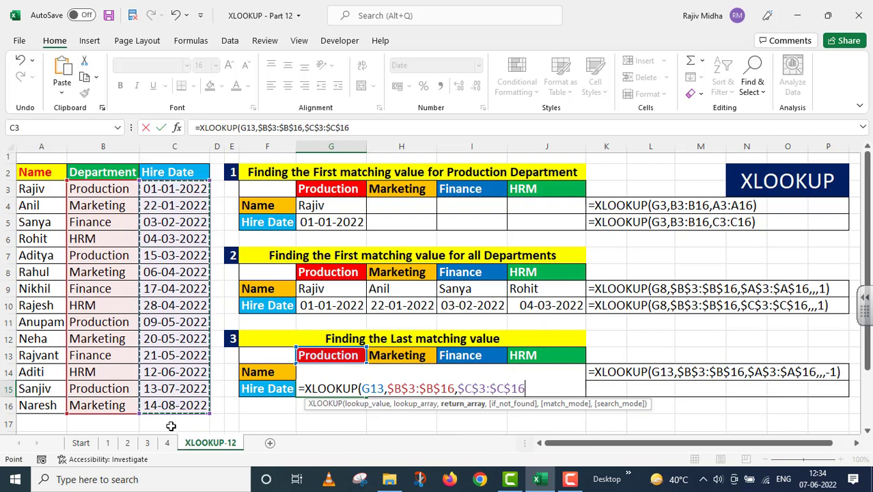
text(,)
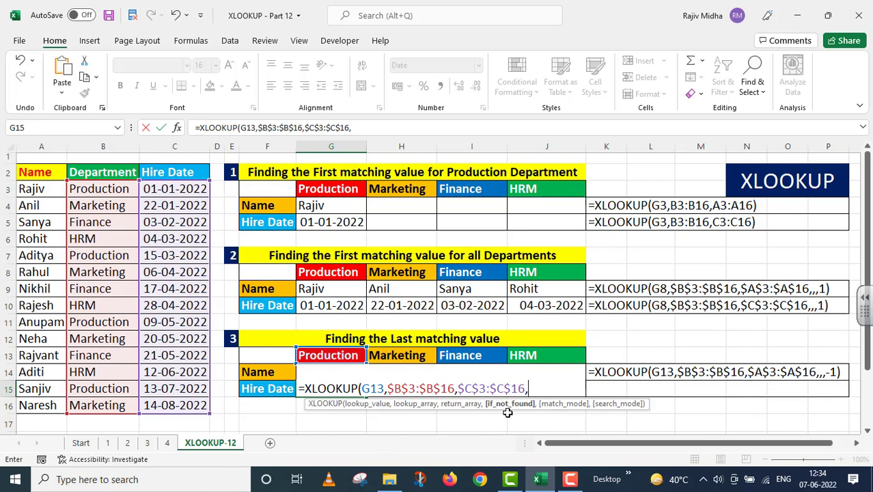
text(,)
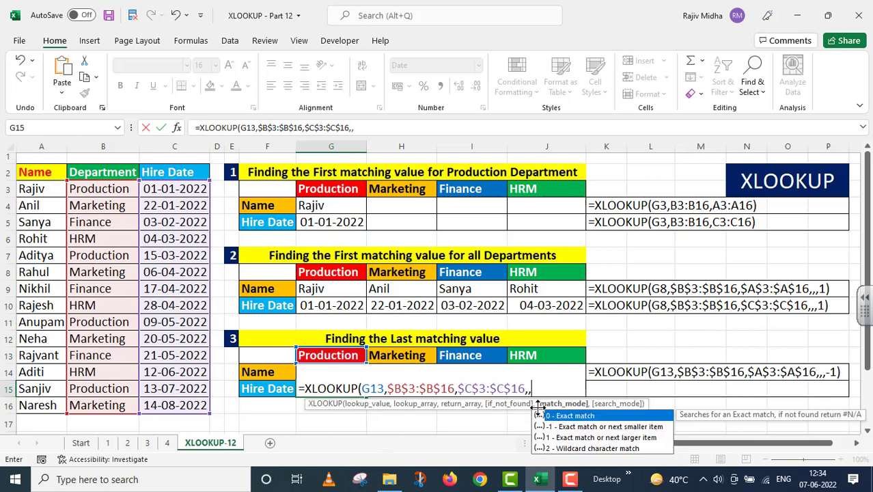
text(,)
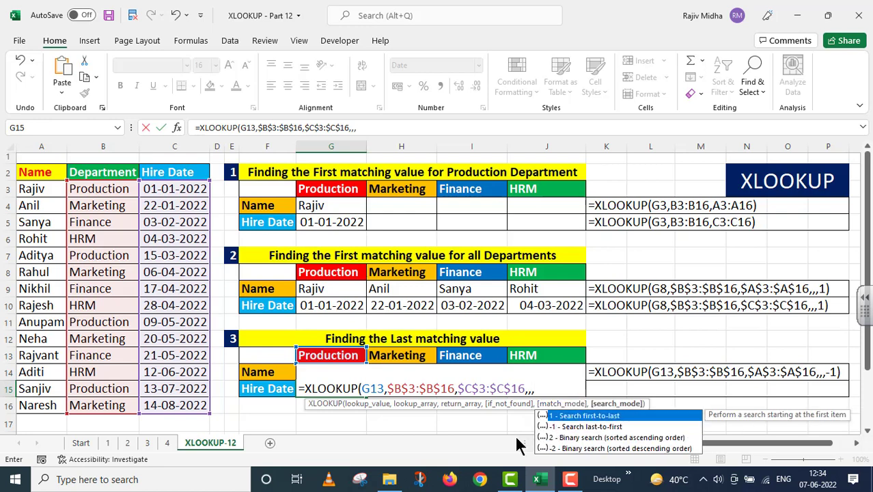
double_click(584, 426)
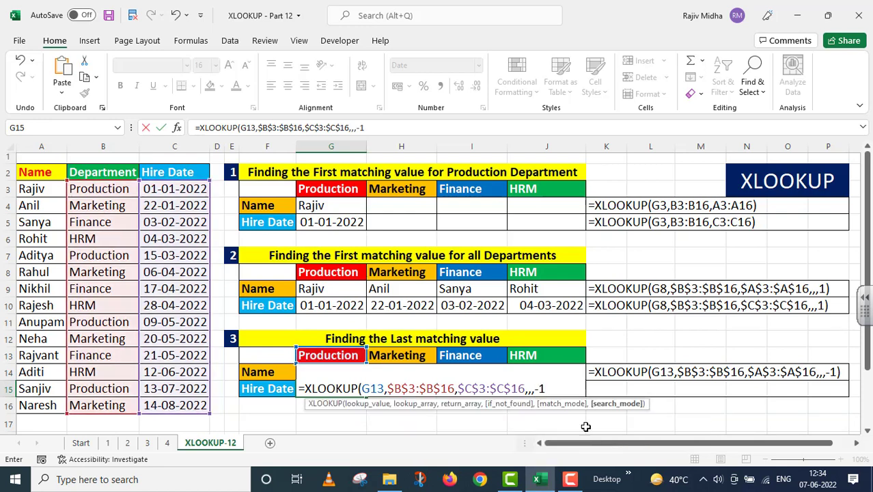
text())
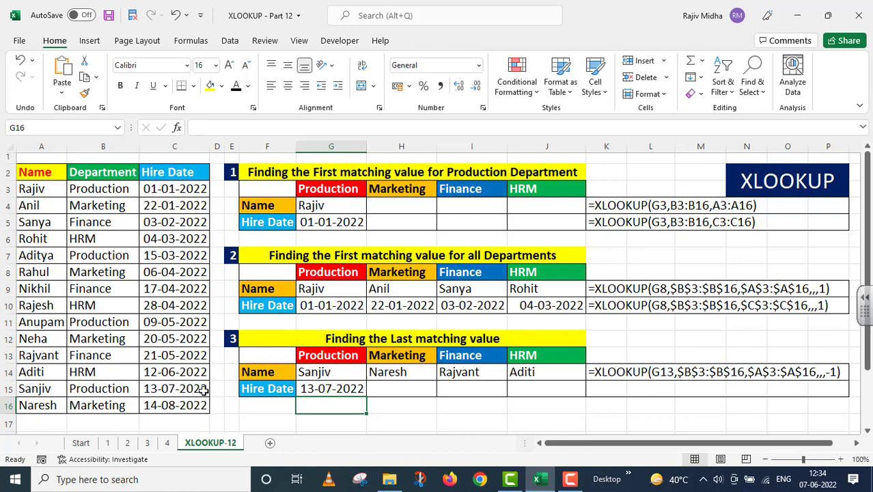
Fill the G15 hire date formula across to H15, I15 and J15 for the Marketing, Finance and HRM departments.
click(357, 389)
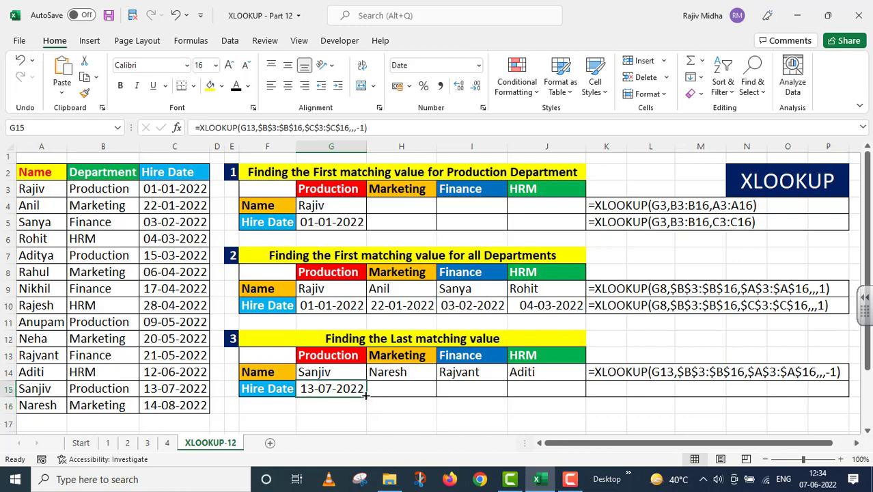
drag(365, 395, 564, 395)
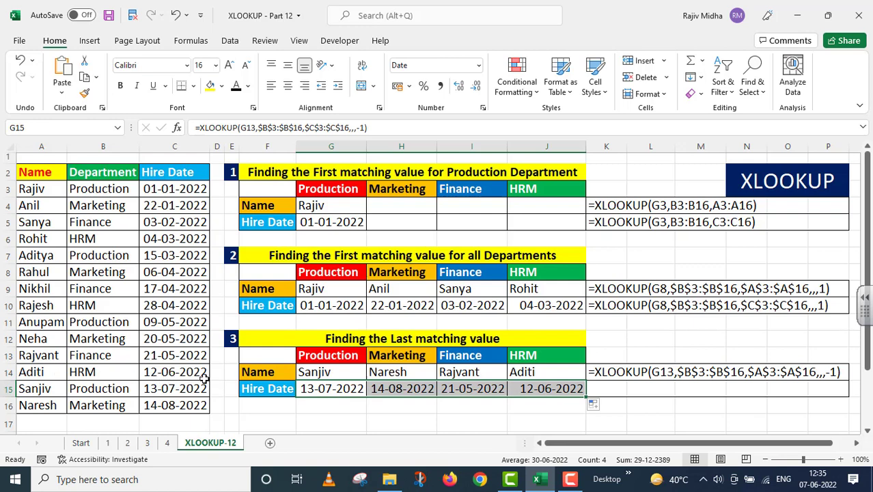
Copy the formula text =XLOOKUP(G13,$B$3:$B$16,$C$3:$C$16,,,-1) from G15 into K15 as plain text.
click(330, 387)
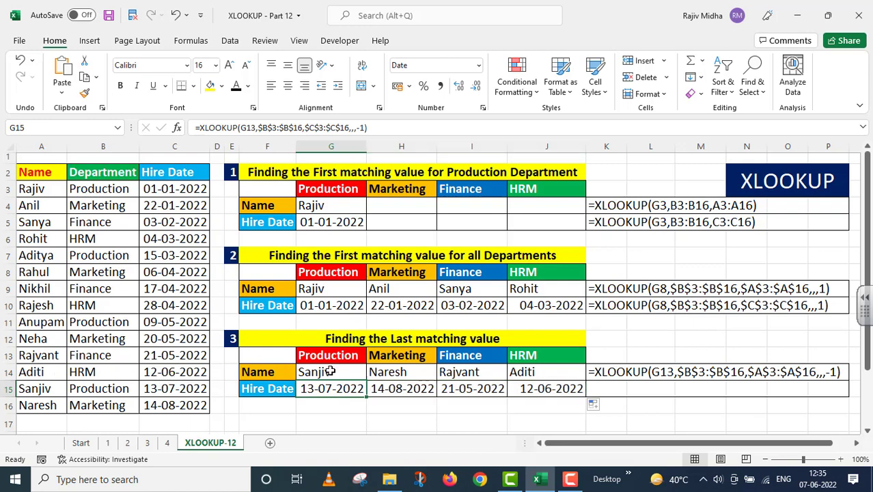
click(389, 127)
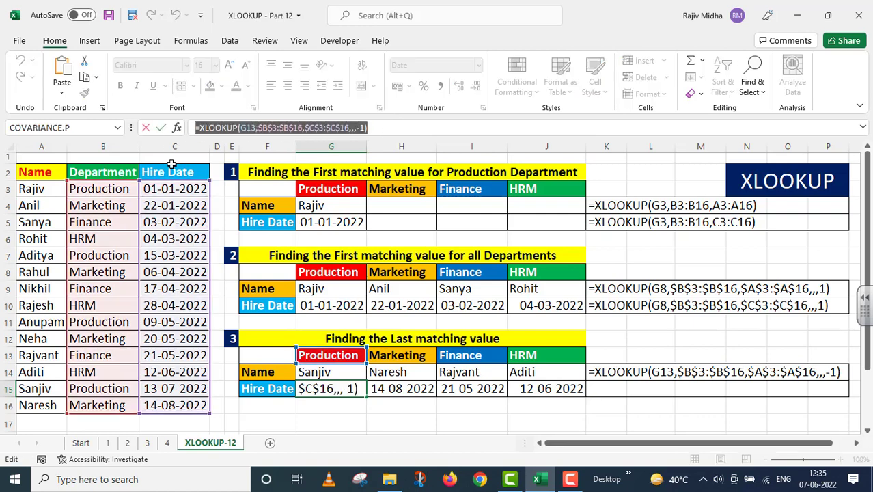
key(Return)
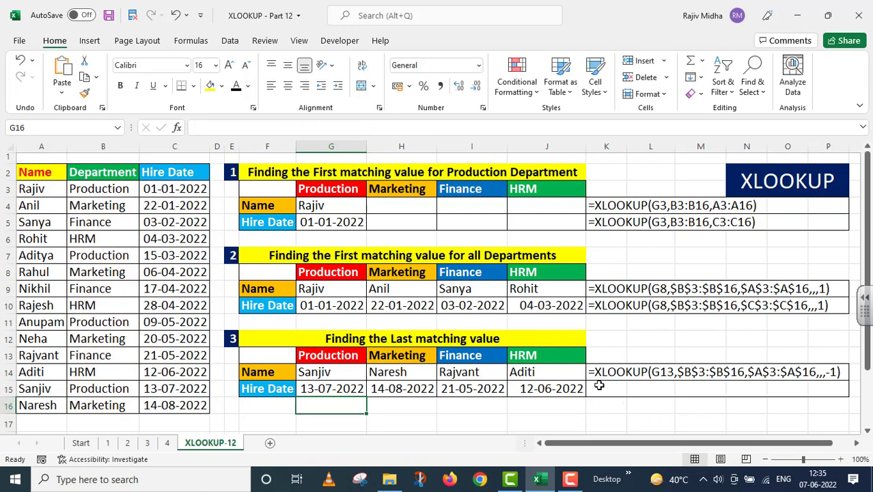
double_click(599, 387)
text(=XLOOKUP(G13,$B$3:$B$16,$C$3:$C$16,,,-1))
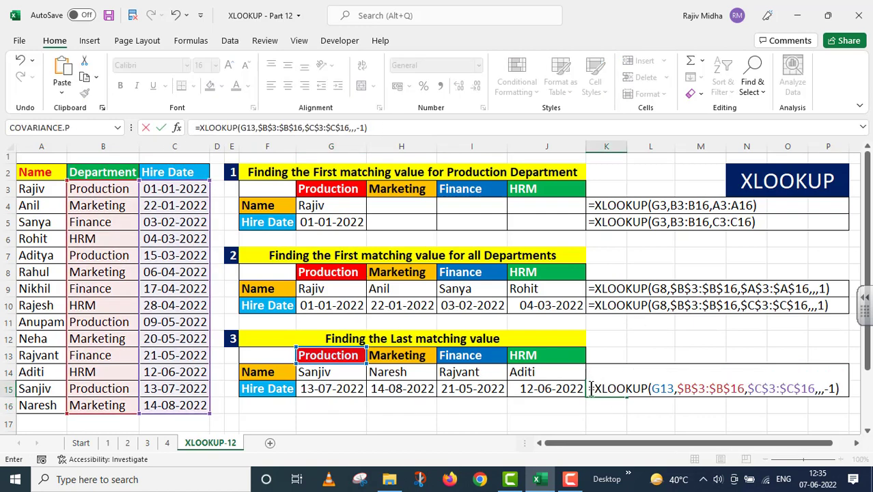
key(Return)
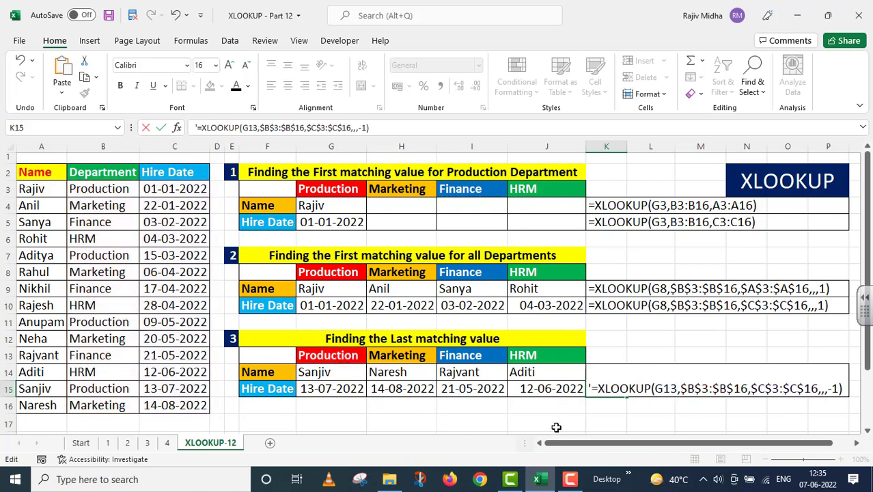
click(554, 423)
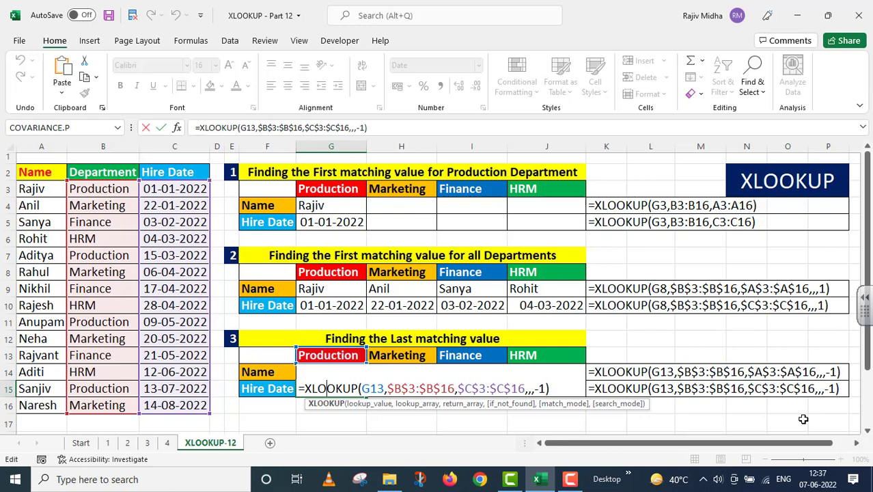
key(Return)
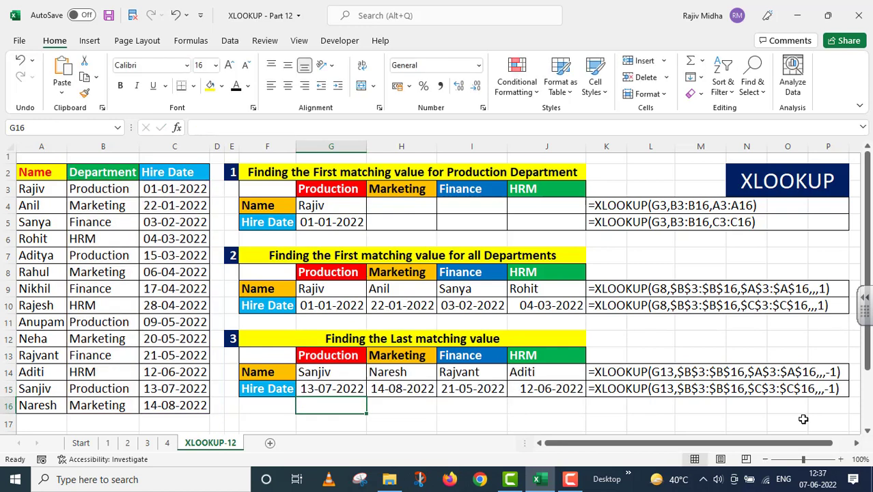